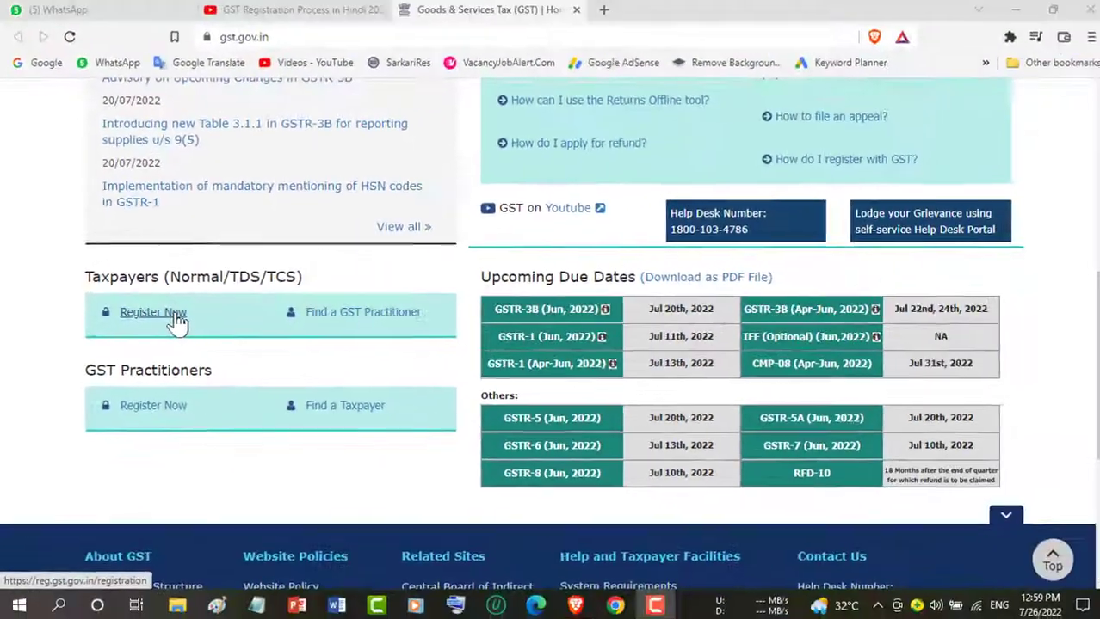
# Step: Start a new registration from the normal taxpayers section, with Taxpayer as the applicant type and Haryana as the state
pyautogui.click(258, 316)
pyautogui.click(508, 320)
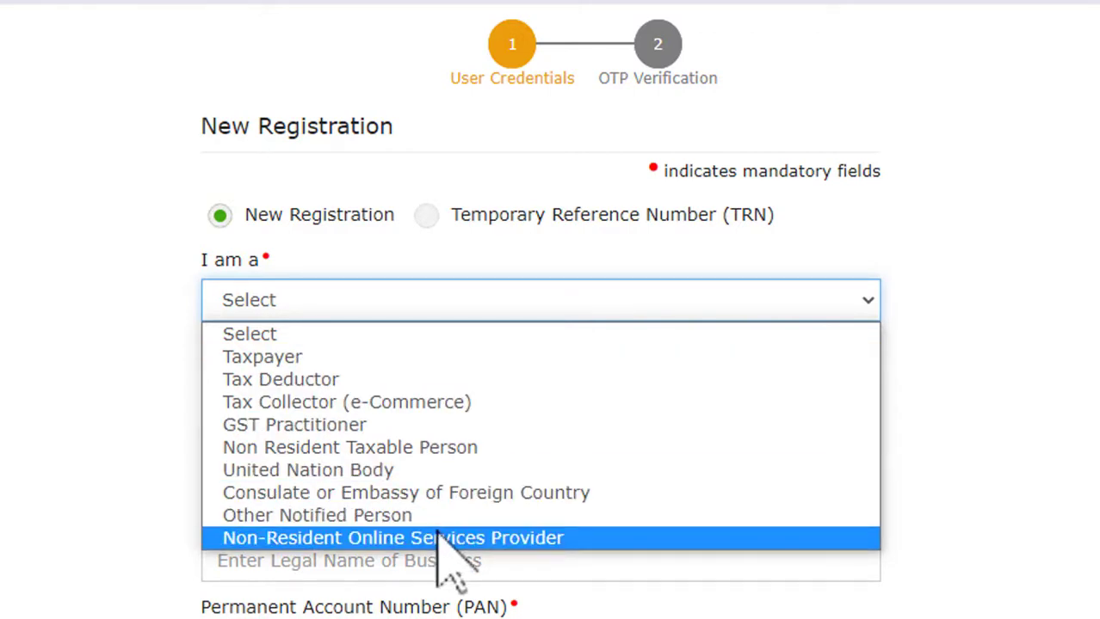
pyautogui.click(373, 357)
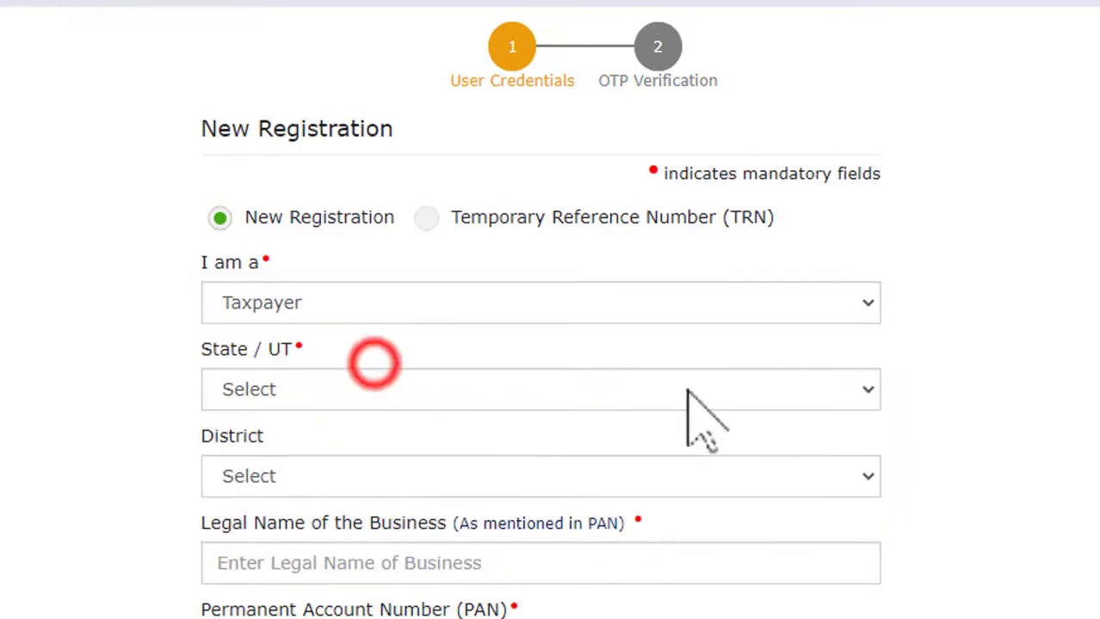
pyautogui.click(688, 387)
pyautogui.click(590, 196)
pyautogui.click(492, 473)
pyautogui.click(519, 575)
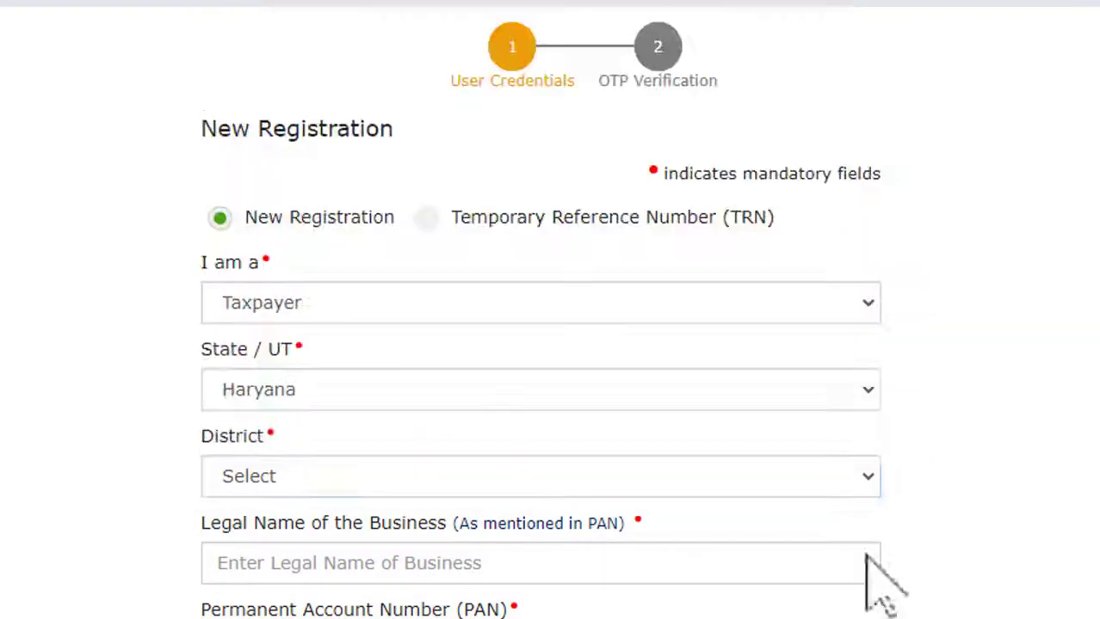
# Step: Complete the legal name and remaining credentials, then submit them and verify with the mobile and email OTPs
pyautogui.click(504, 562)
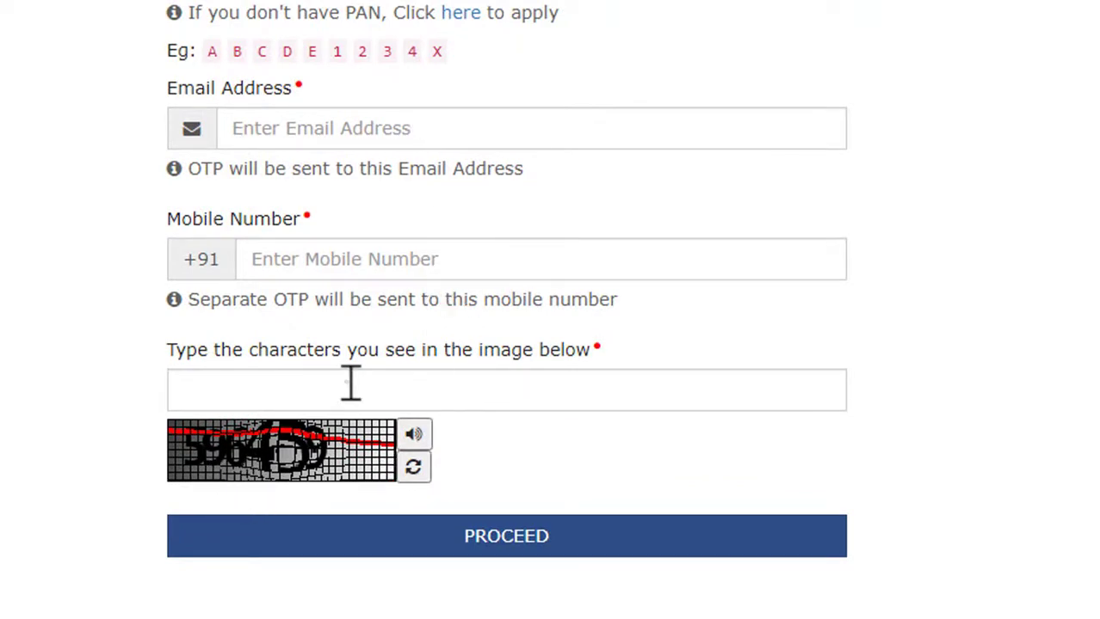
pyautogui.click(589, 542)
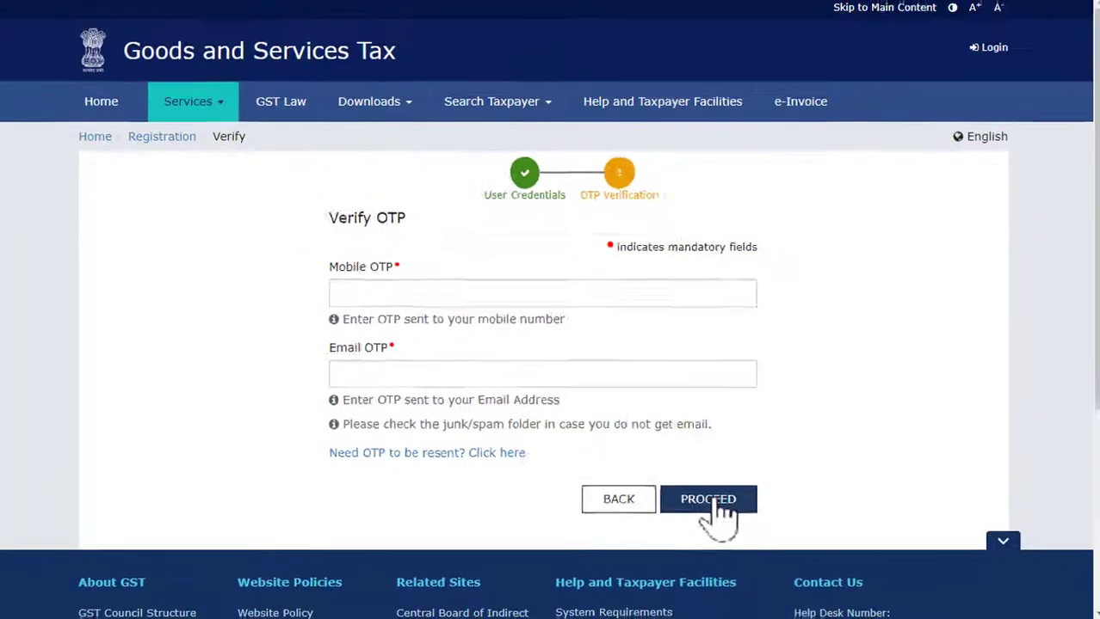
pyautogui.click(748, 511)
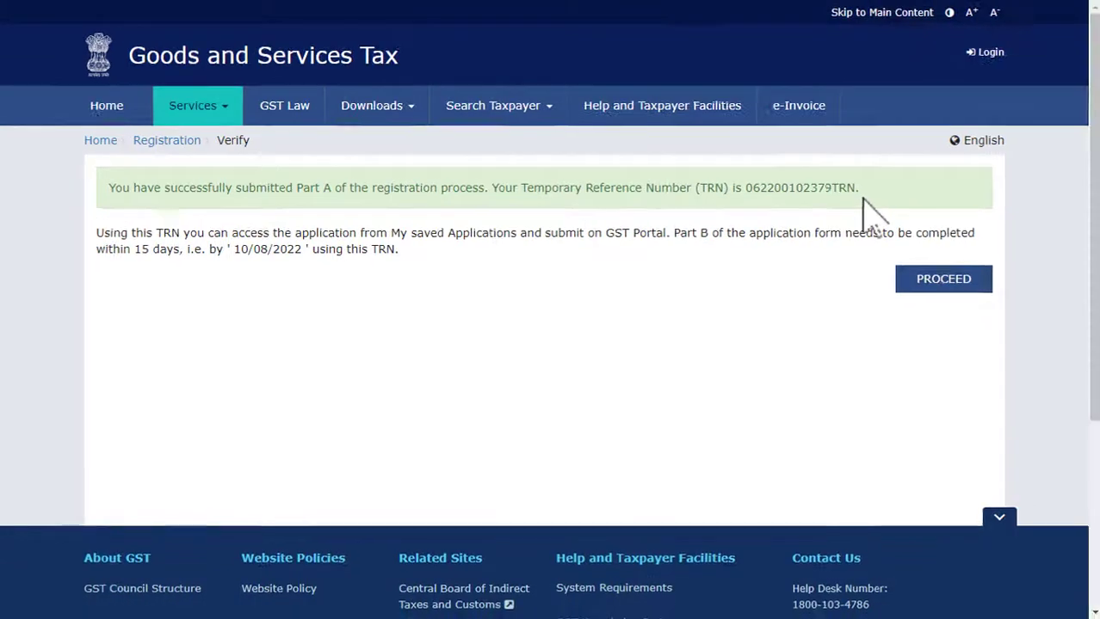
# Step: Continue to the TRN verification, enter the mobile/email OTP, and open the draft GST REG-01 application for editing
pyautogui.press('F11')
pyautogui.click(943, 280)
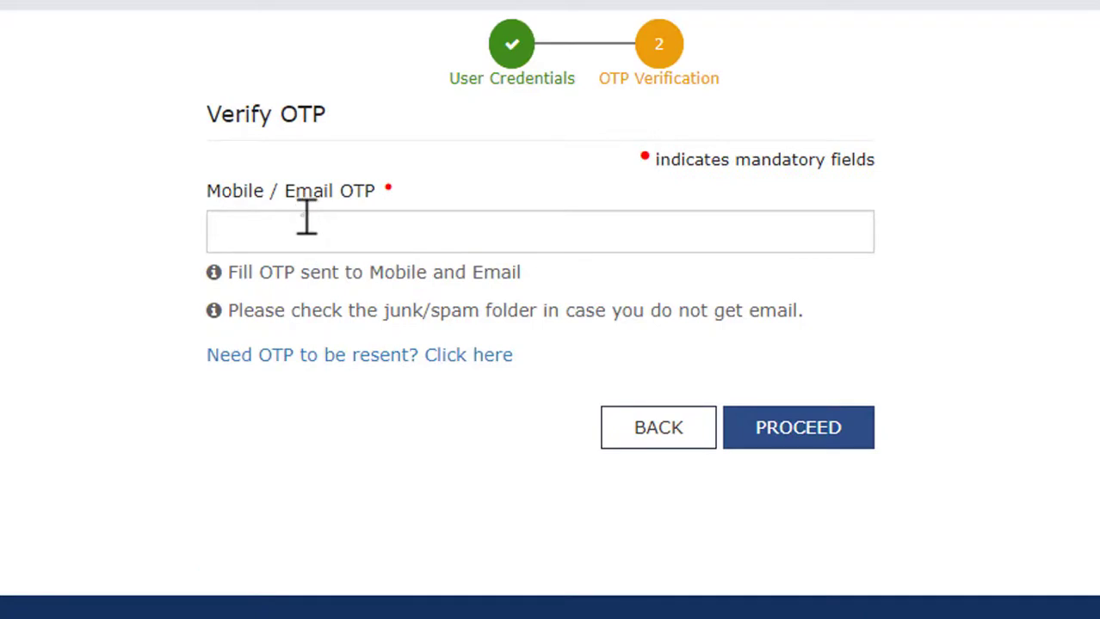
pyautogui.click(357, 231)
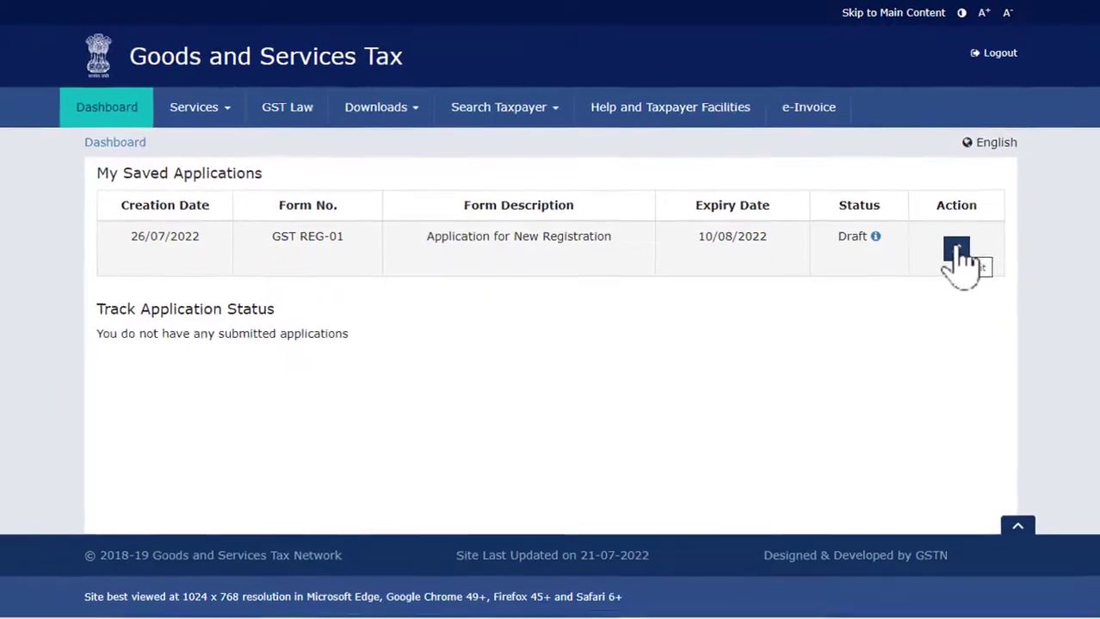
pyautogui.click(956, 251)
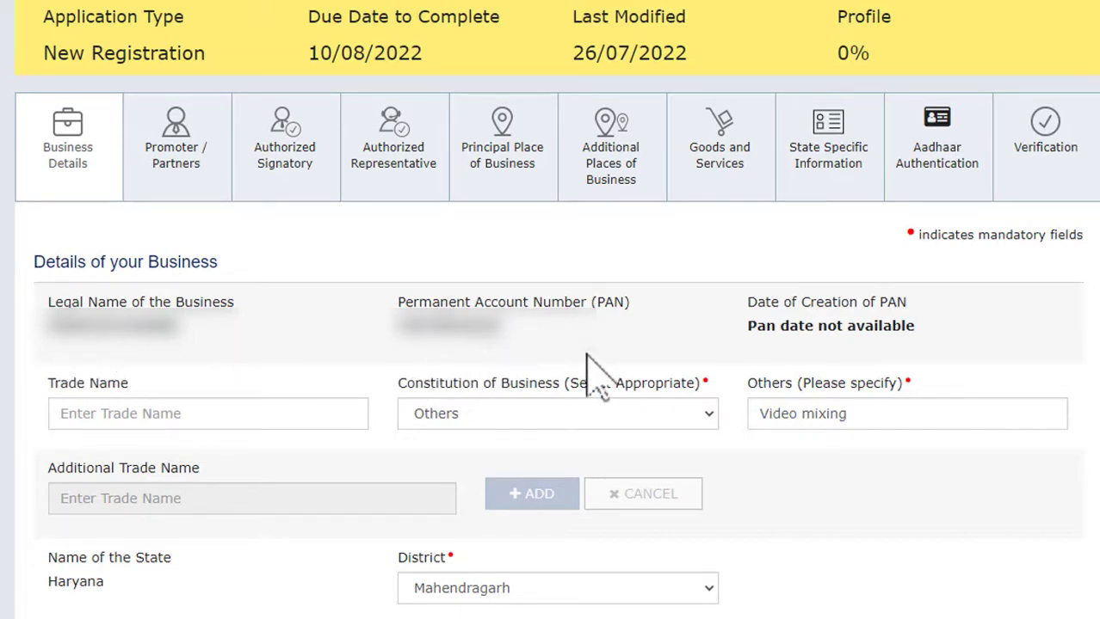
# Step: Review the trade name, constitution of business and district fields in the business details
pyautogui.click(194, 414)
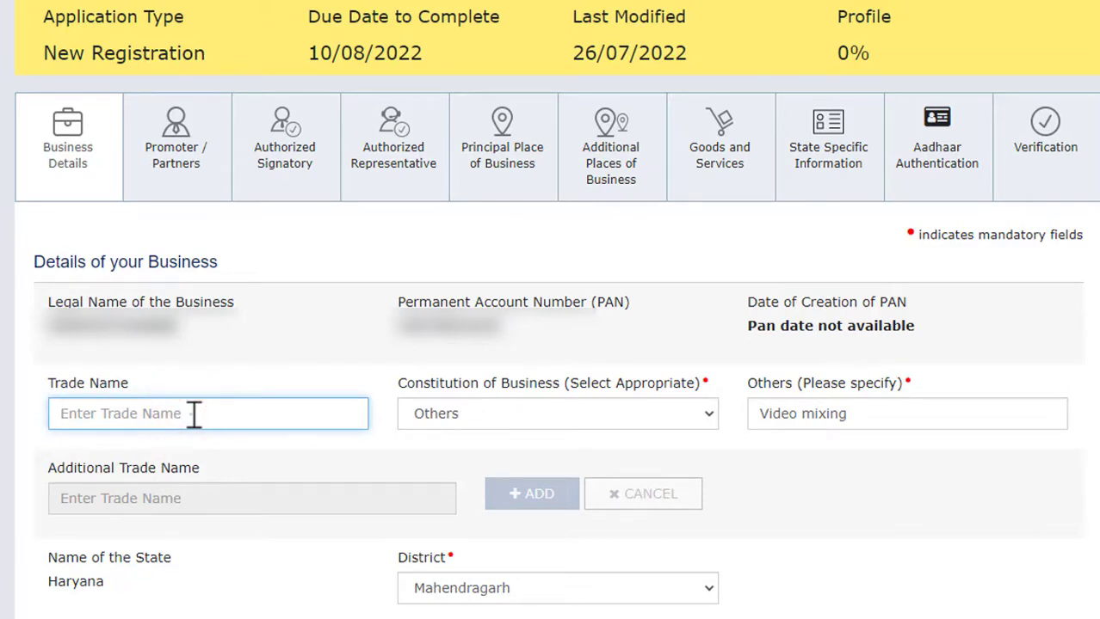
pyautogui.click(481, 414)
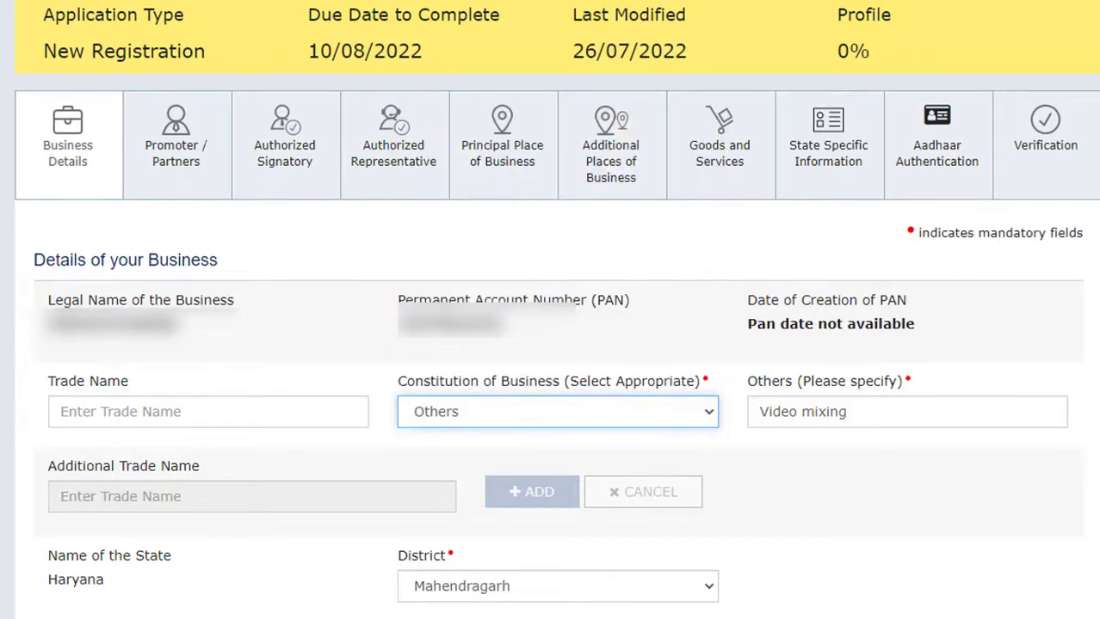
pyautogui.scroll(-5, 103, 115)
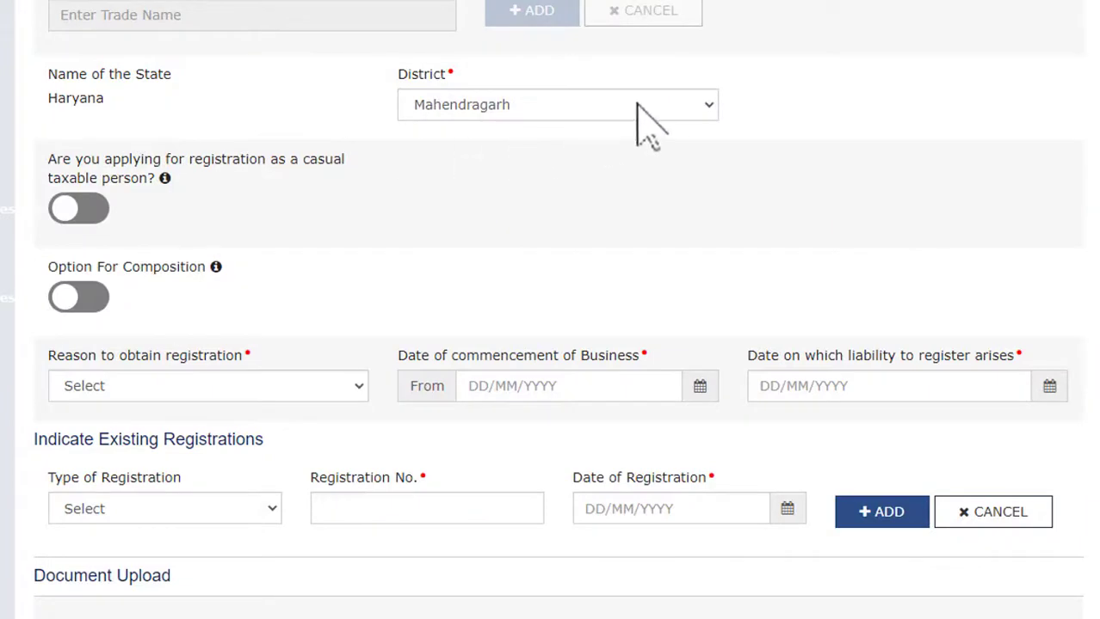
pyautogui.click(684, 104)
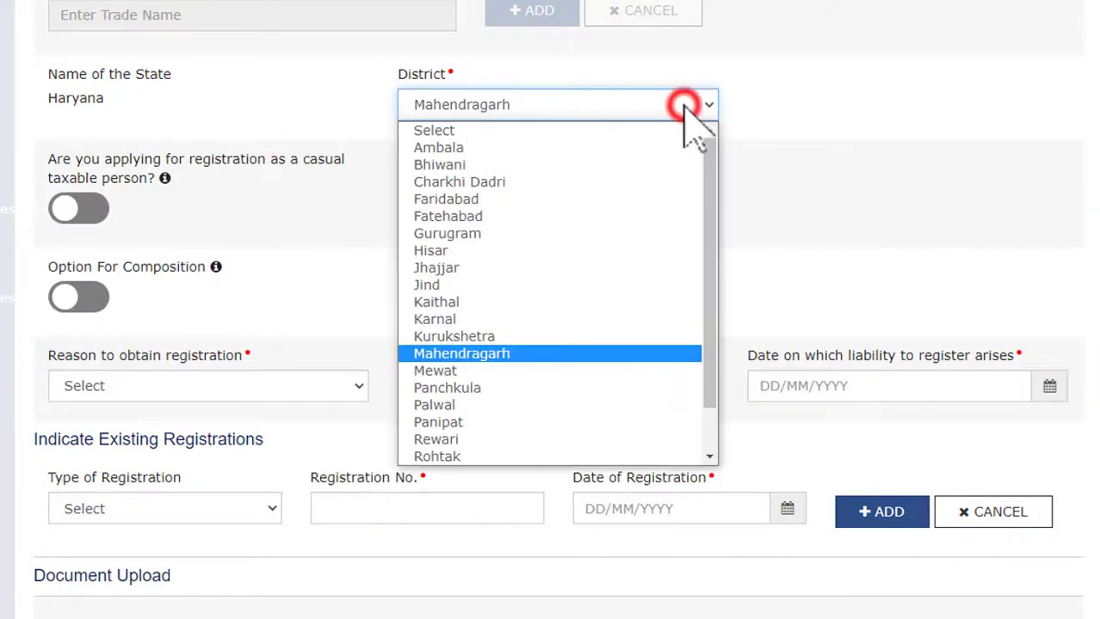
pyautogui.click(813, 105)
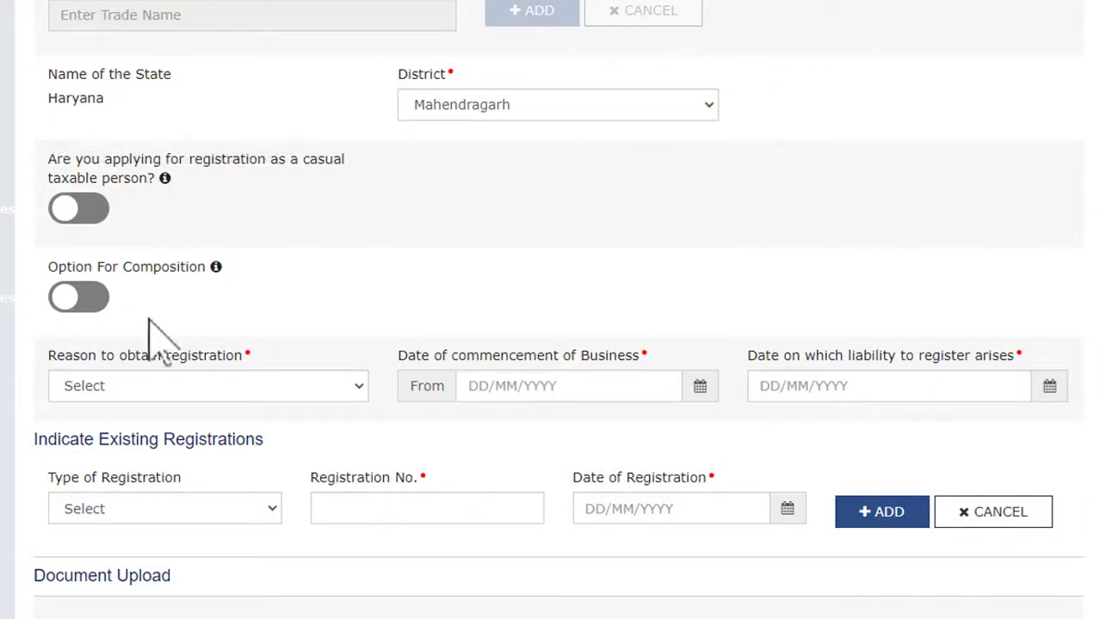
# Step: Set the reason to obtain registration to Voluntary Basis and the date of commencement of business to 01/07/2022
pyautogui.click(314, 386)
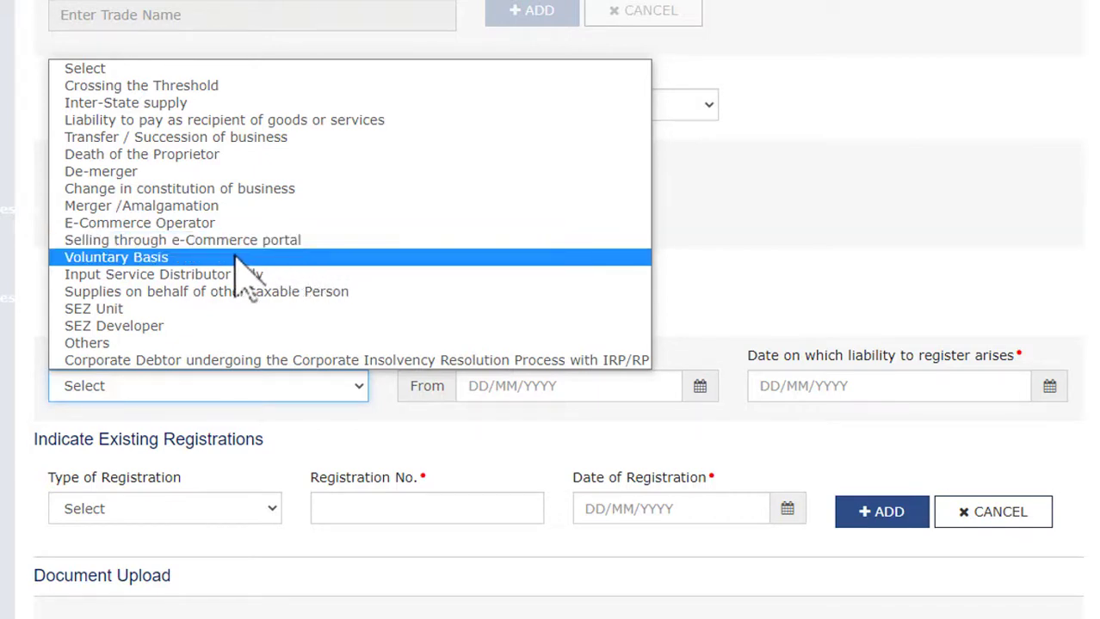
pyautogui.click(189, 258)
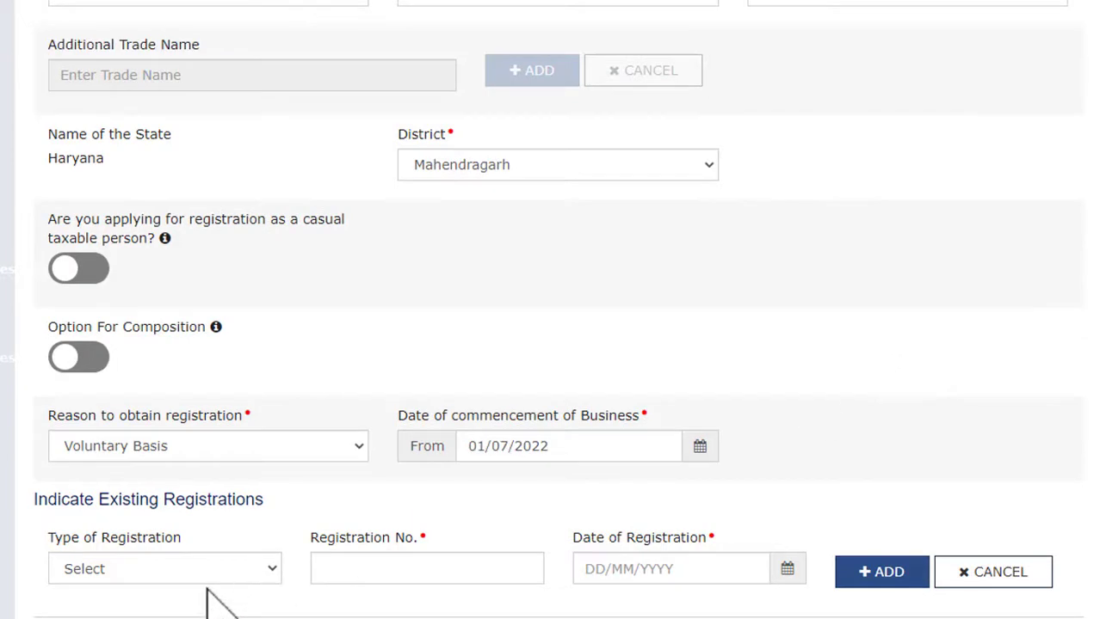
# Step: Examine the available types of existing registration and the registration number field
pyautogui.click(238, 567)
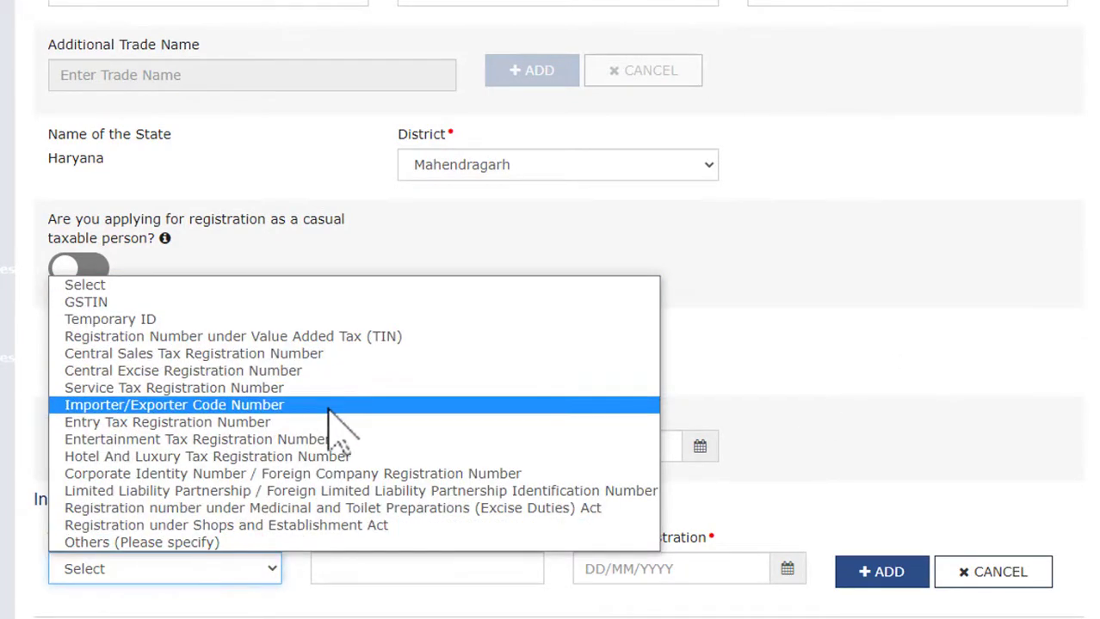
pyautogui.click(801, 355)
pyautogui.click(405, 564)
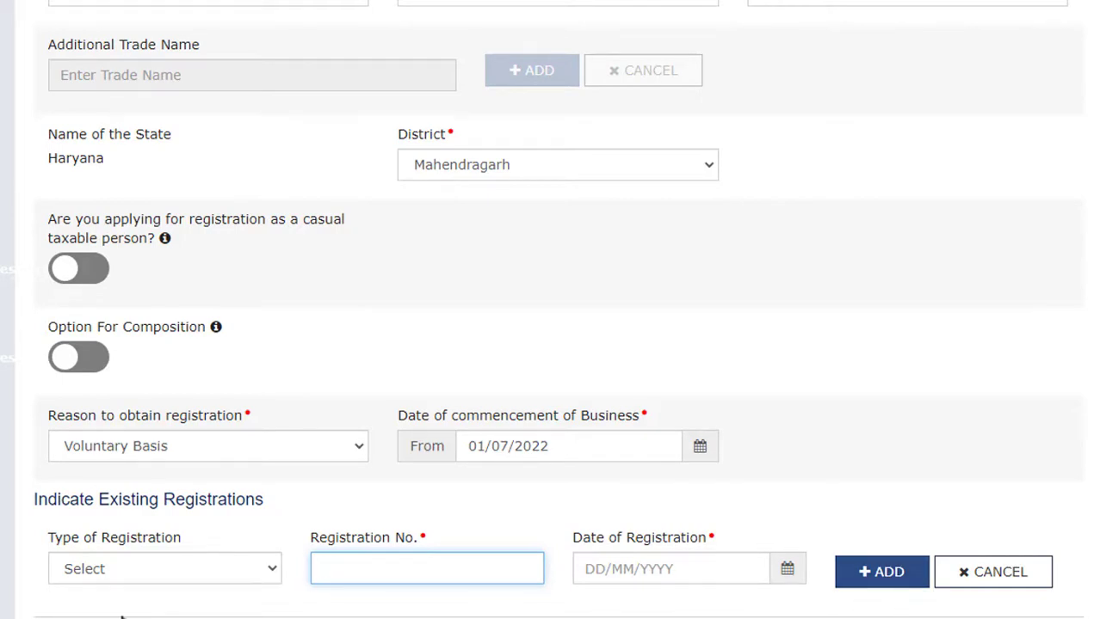
pyautogui.click(167, 570)
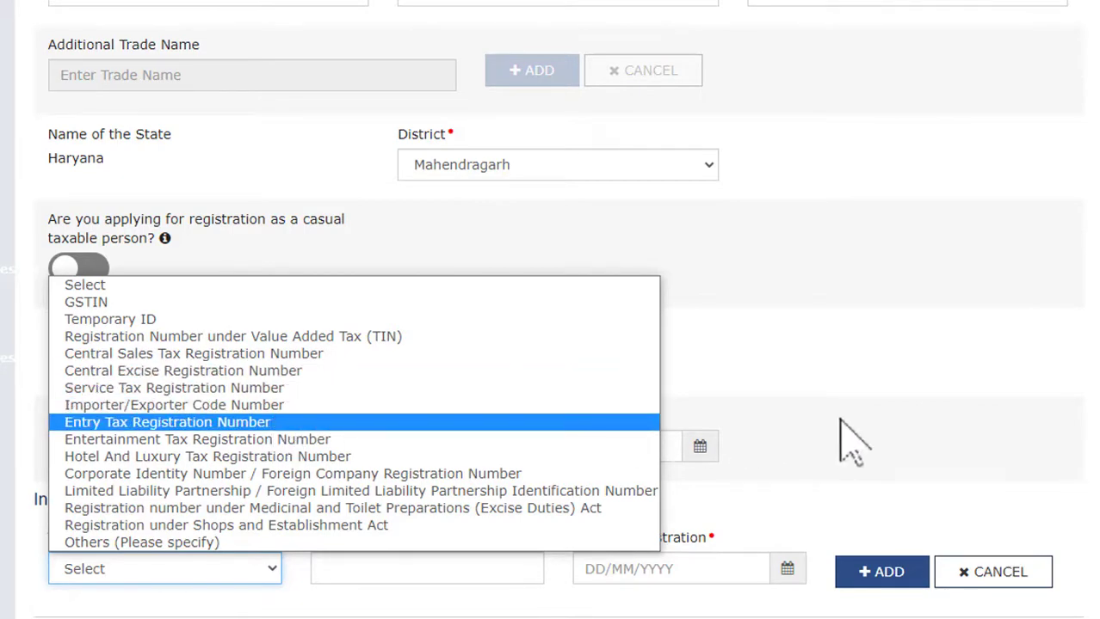
# Step: Set the proof of constitution of business to Any proof substantiating Constitution
pyautogui.scroll(-1, 852, 444)
pyautogui.scroll(-3, 233, 461)
pyautogui.click(221, 444)
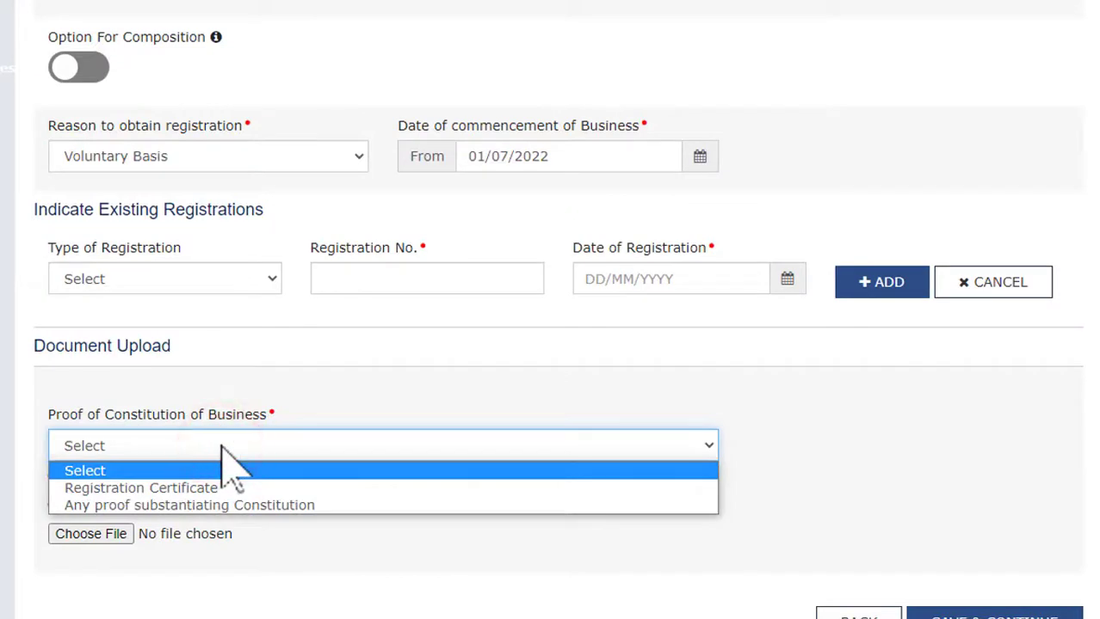
pyautogui.click(288, 488)
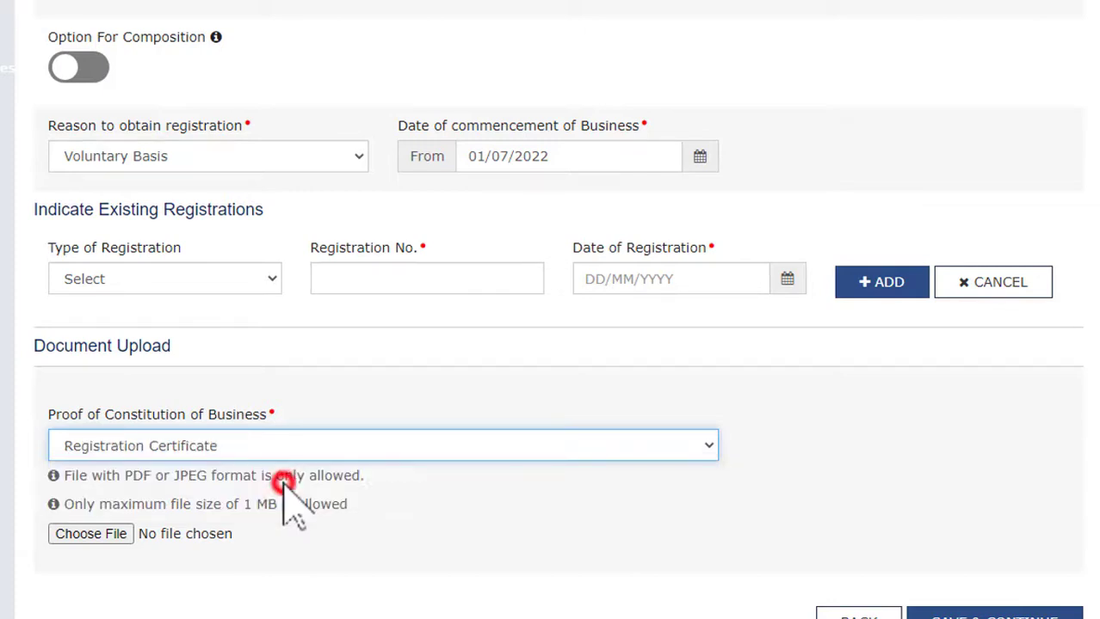
pyautogui.click(277, 446)
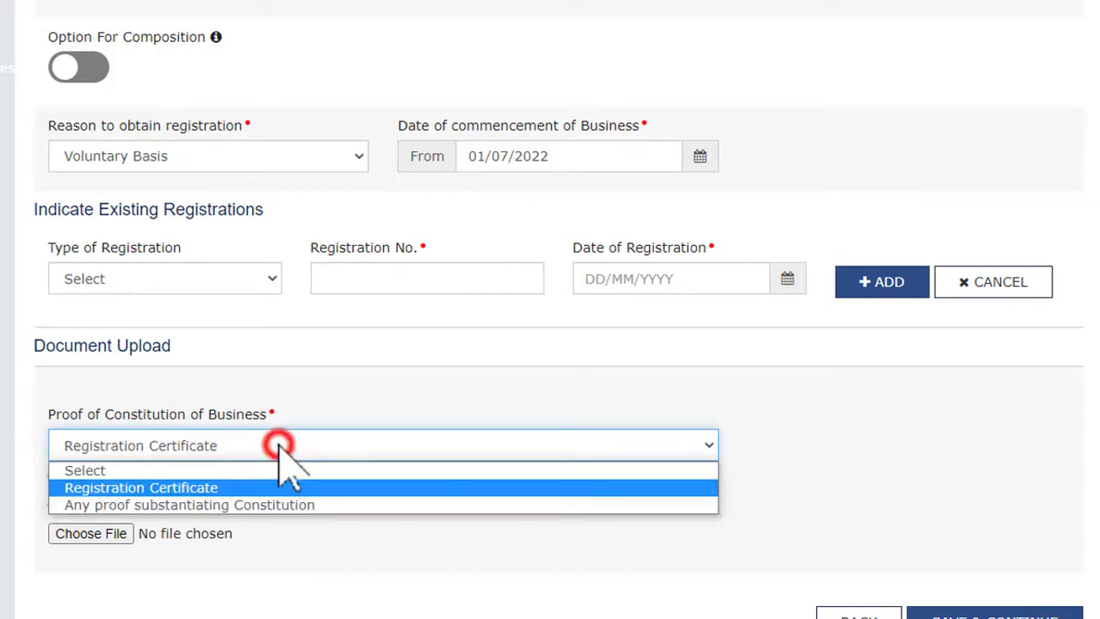
pyautogui.click(248, 506)
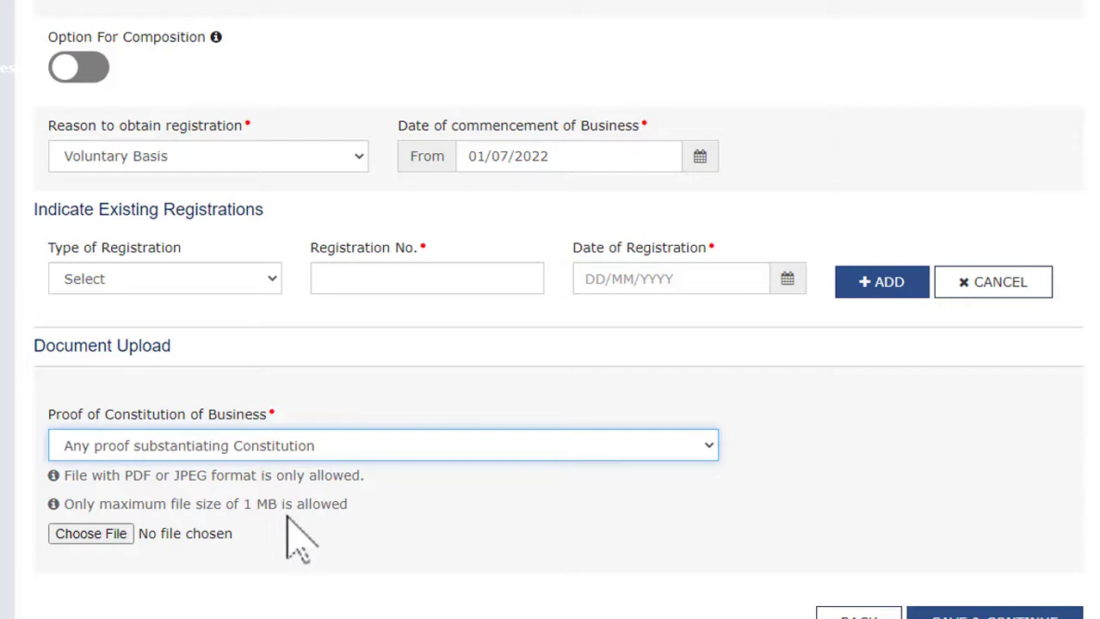
# Step: Upload the PDF document as proof of constitution and save the business details
pyautogui.click(108, 535)
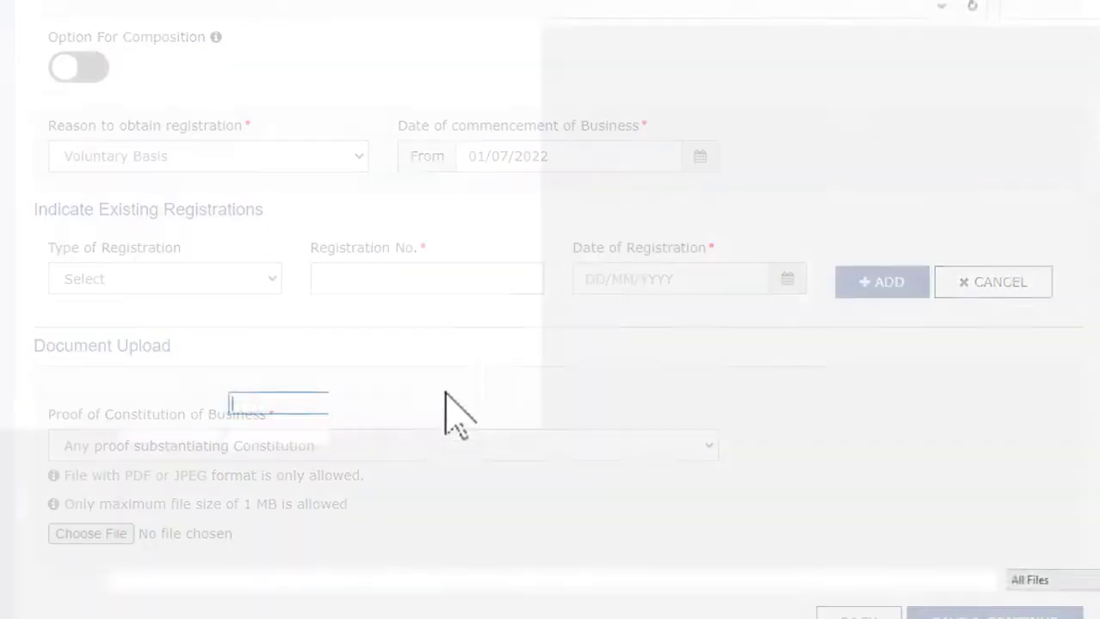
pyautogui.click(259, 91)
pyautogui.click(1056, 614)
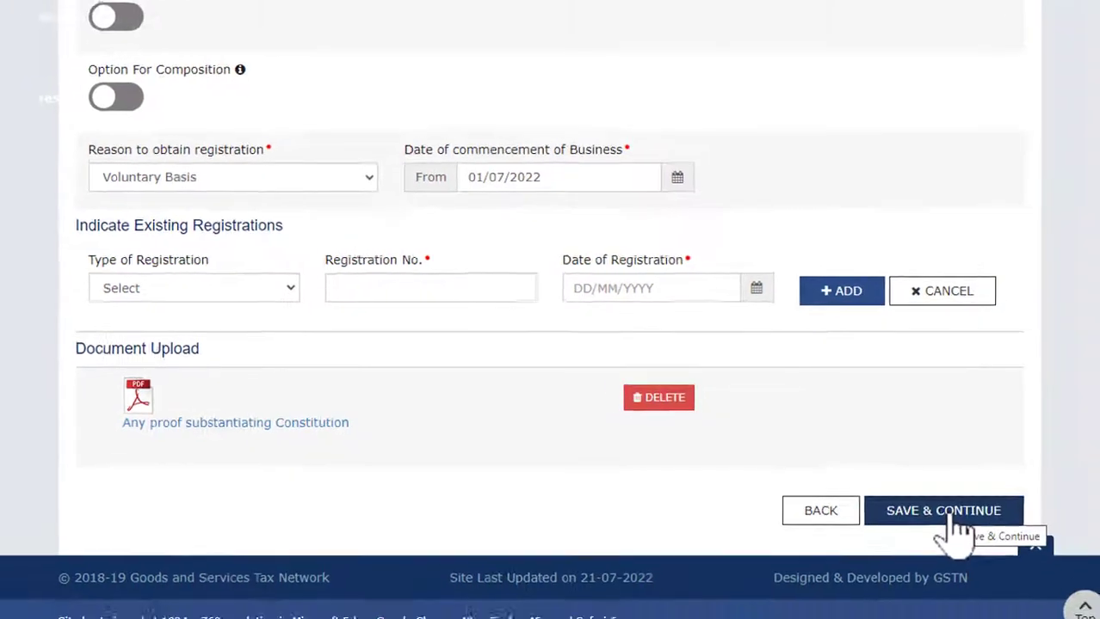
pyautogui.click(959, 521)
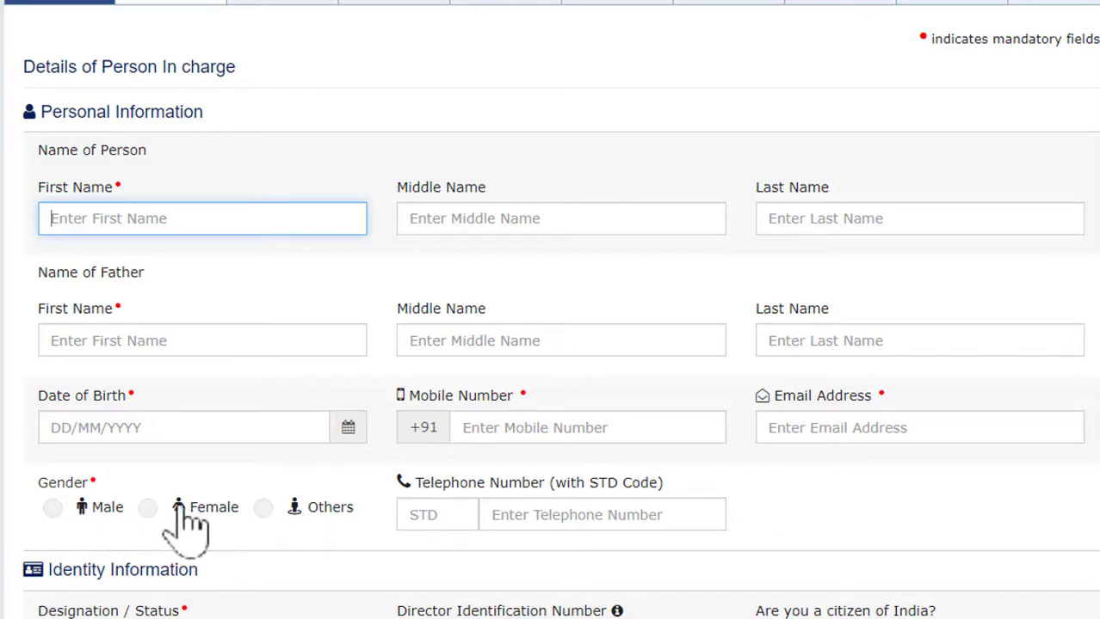
# Step: Complete the personal and address details of the person in charge and place the residential address marker on the map
pyautogui.scroll(-5, 310, 533)
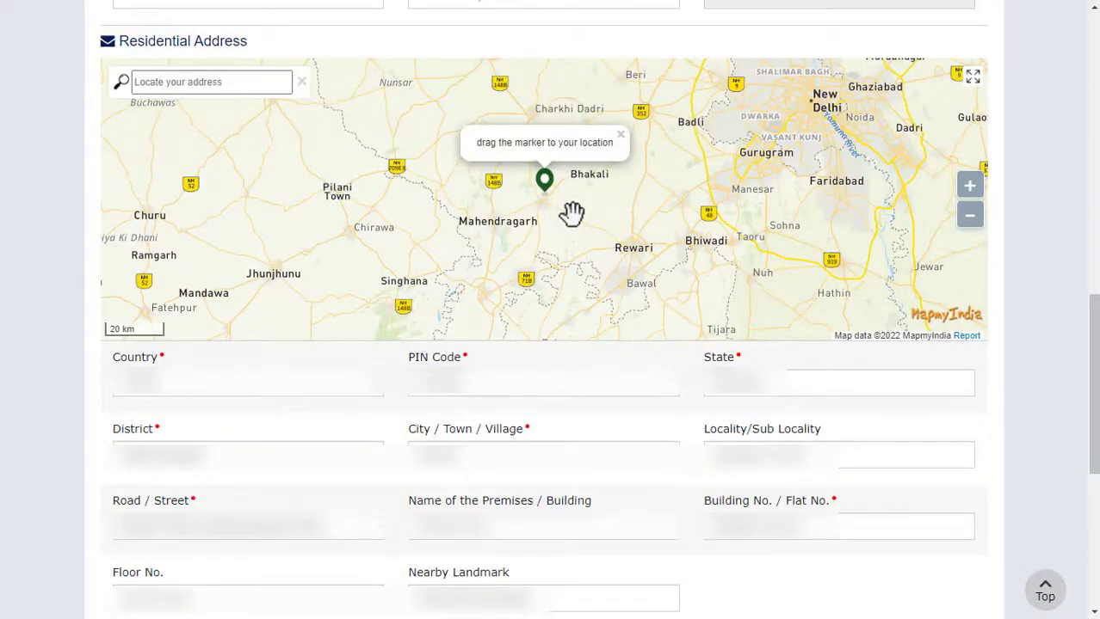
pyautogui.moveTo(544, 178)
pyautogui.mouseDown()
pyautogui.moveTo(576, 182)
pyautogui.moveTo(526, 190)
pyautogui.moveTo(541, 211)
pyautogui.moveTo(551, 203)
pyautogui.mouseUp()
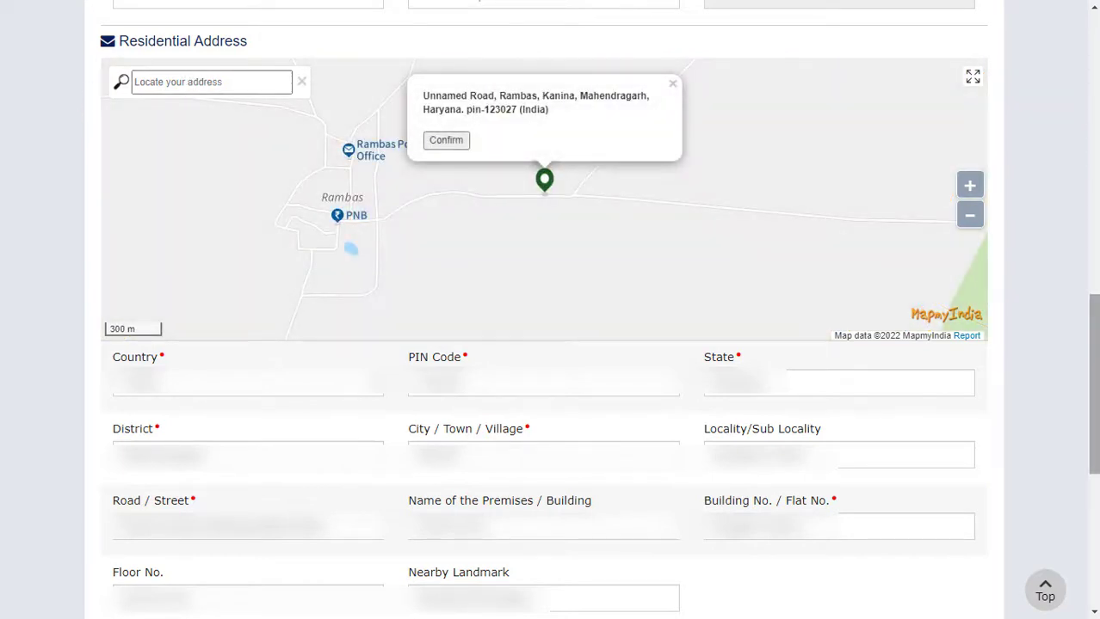
# Step: Mark the person in charge as also being the authorized signatory and save the promoter details
pyautogui.scroll(-6, 179, 228)
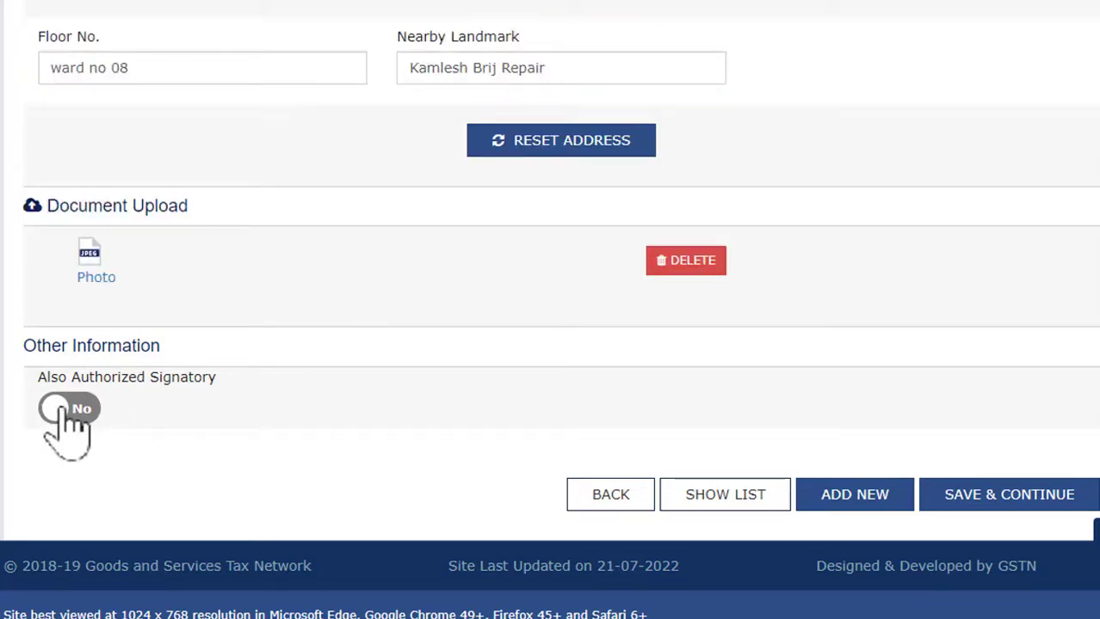
pyautogui.click(62, 410)
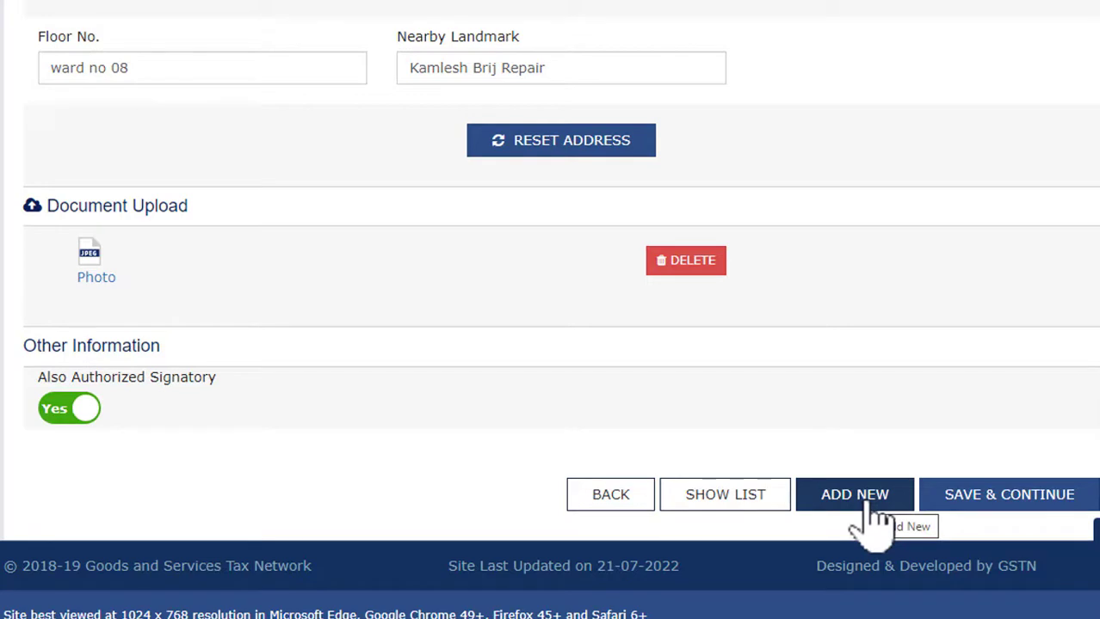
pyautogui.click(1028, 505)
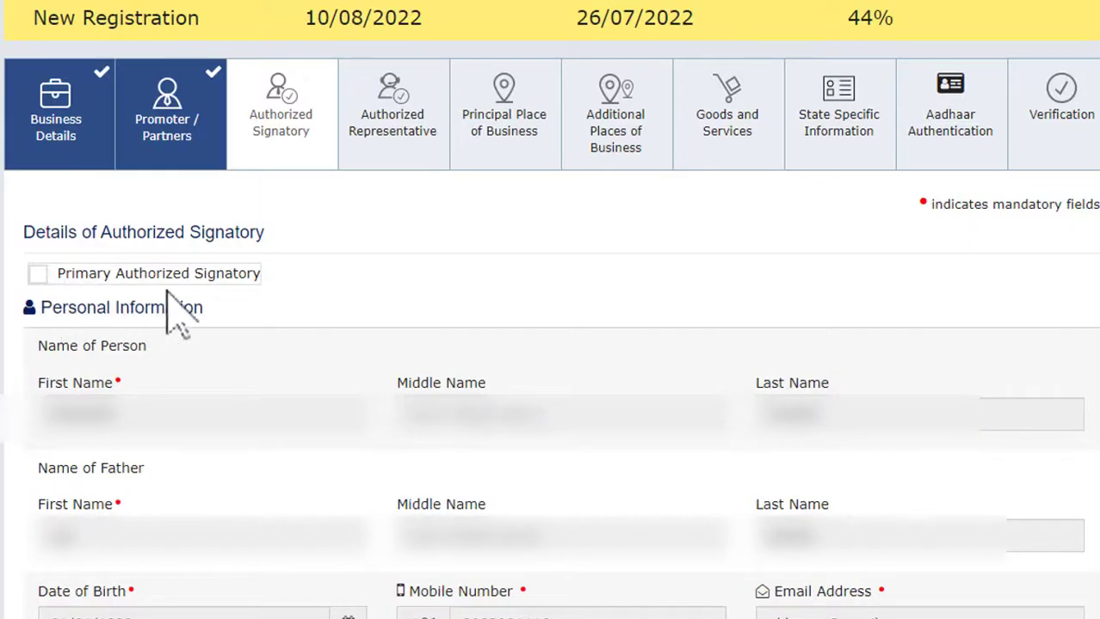
# Step: Make this person the Primary Authorized Signatory and select Letter of Authorisation as the proof of signatory details
pyautogui.click(37, 274)
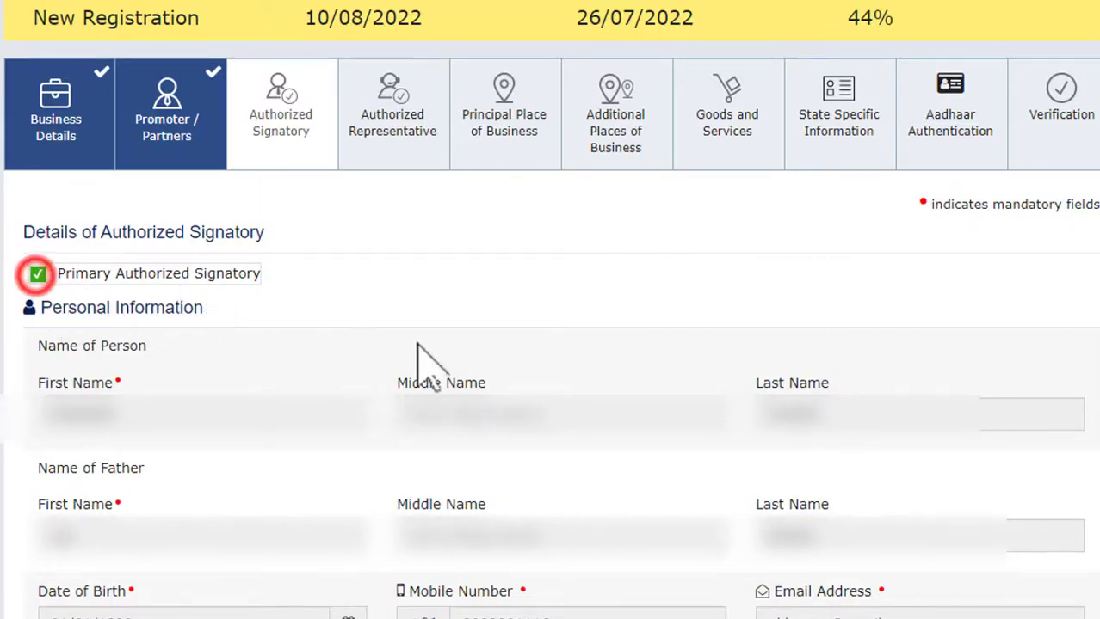
pyautogui.scroll(-15, 550, 310)
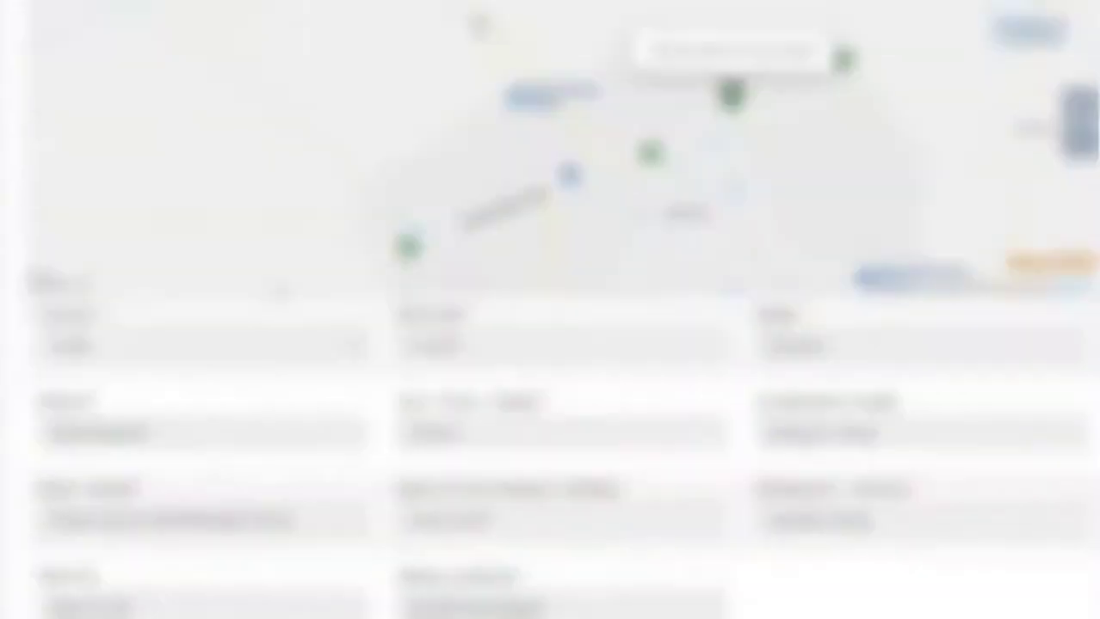
pyautogui.scroll(-5, 550, 309)
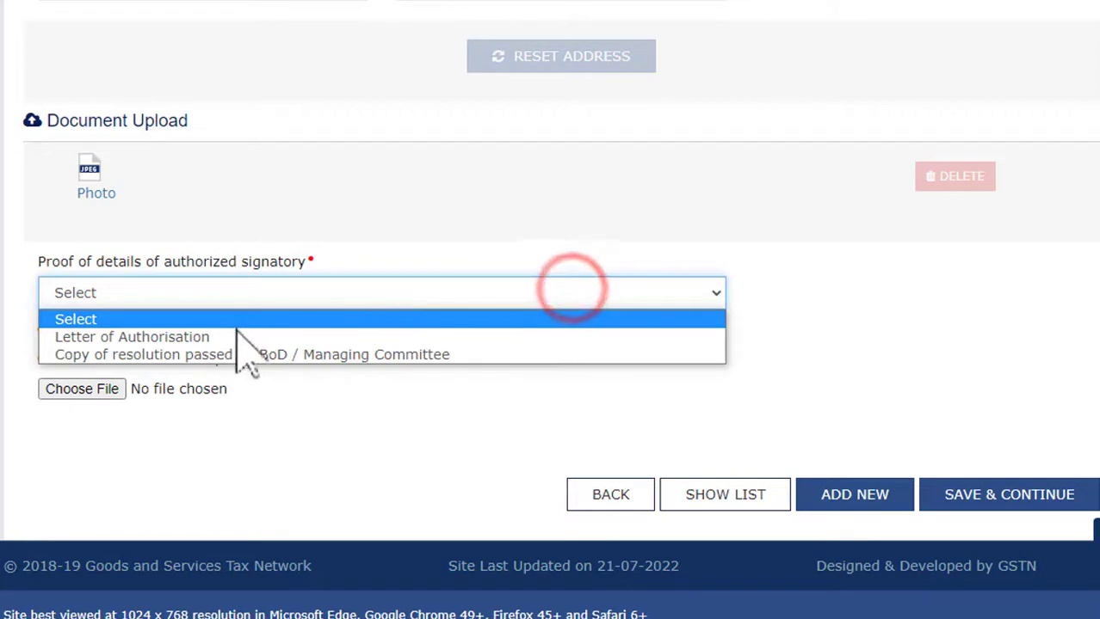
pyautogui.click(237, 337)
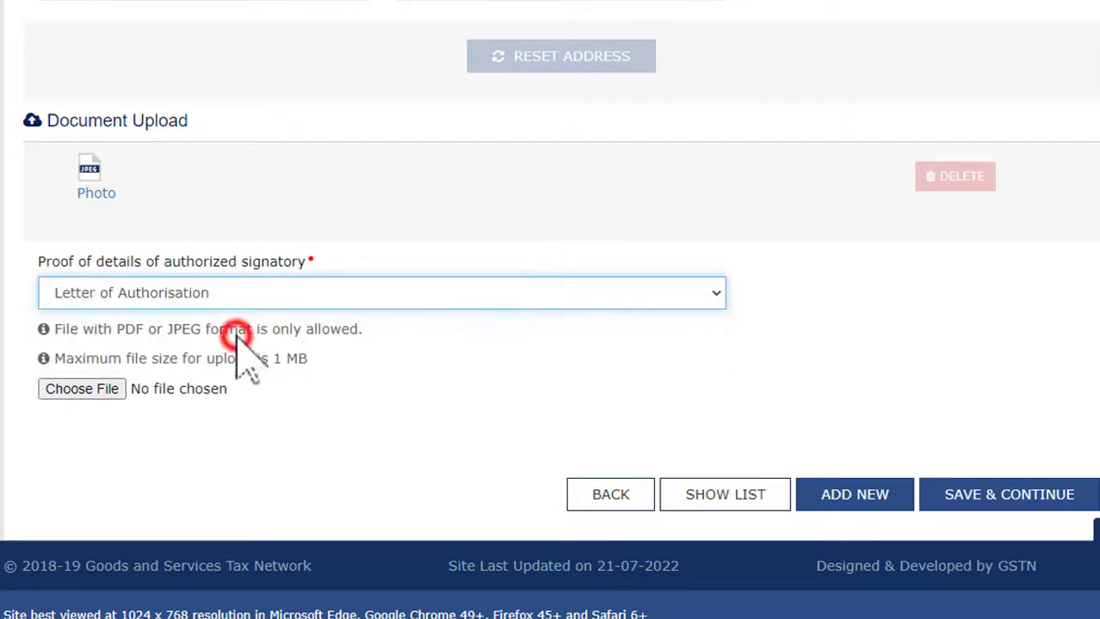
# Step: Save the authorized signatory details with the Letter of Authorisation file as proof, and continue without an authorized representative
pyautogui.click(93, 389)
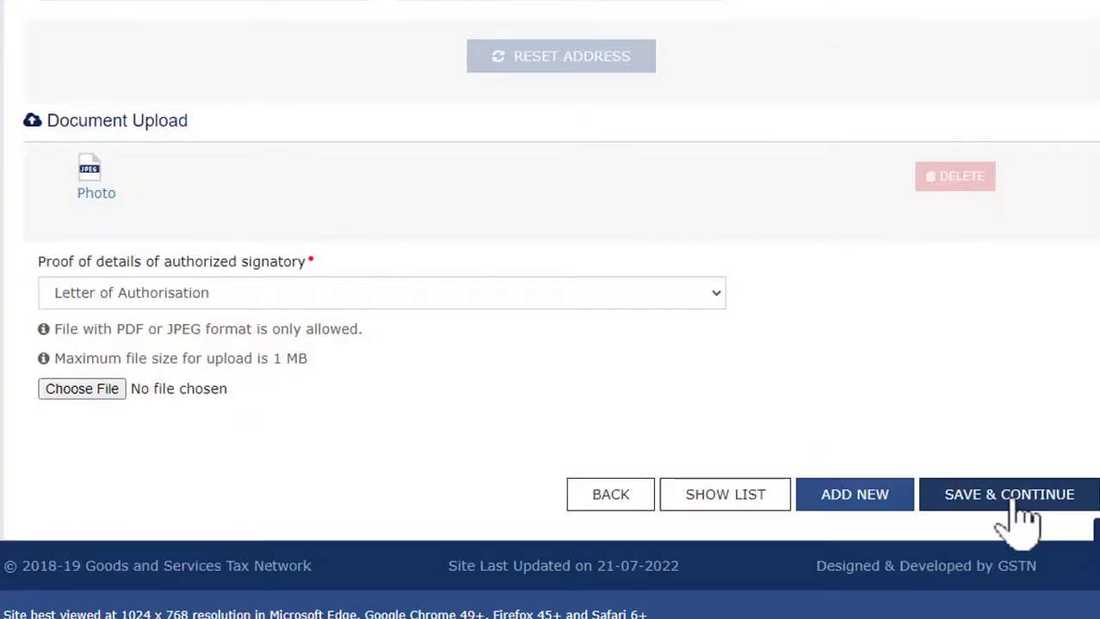
pyautogui.click(1015, 516)
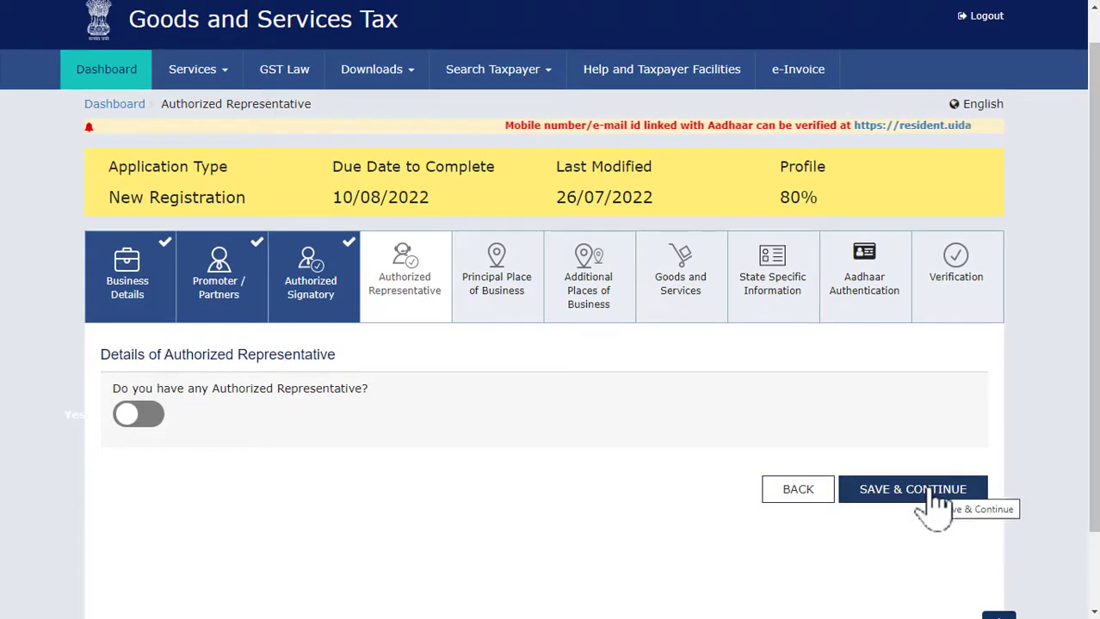
pyautogui.click(932, 495)
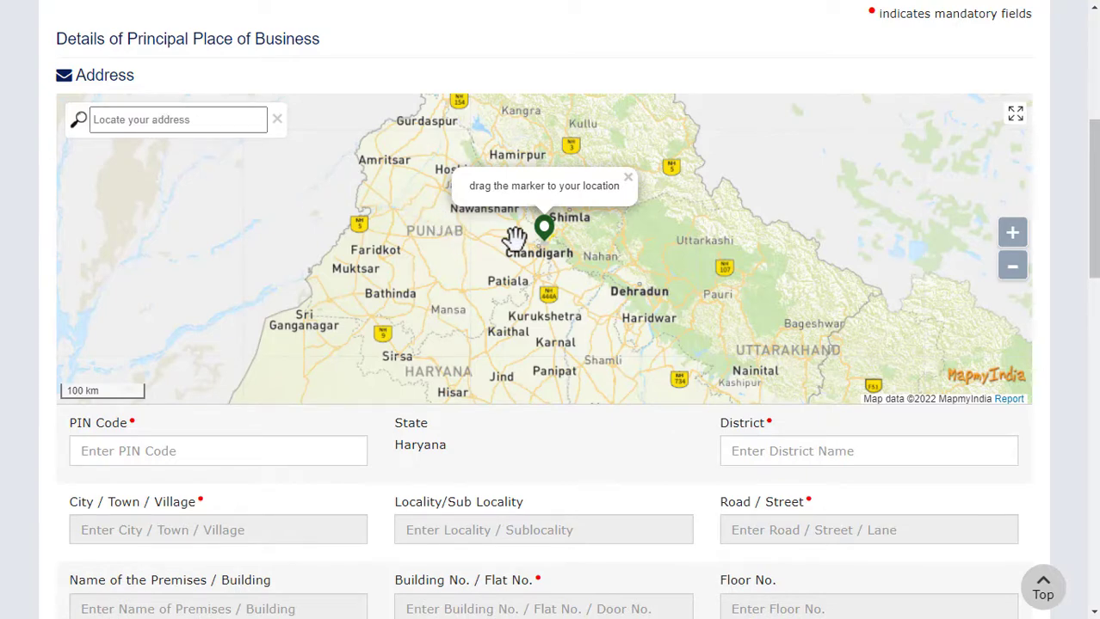
# Step: Place the map marker at the principal place of business and confirm the location to fill in its address
pyautogui.click(544, 229)
pyautogui.moveTo(554, 231)
pyautogui.mouseDown()
pyautogui.moveTo(585, 213)
pyautogui.moveTo(468, 153)
pyautogui.moveTo(414, 102)
pyautogui.moveTo(228, 71)
pyautogui.mouseUp()
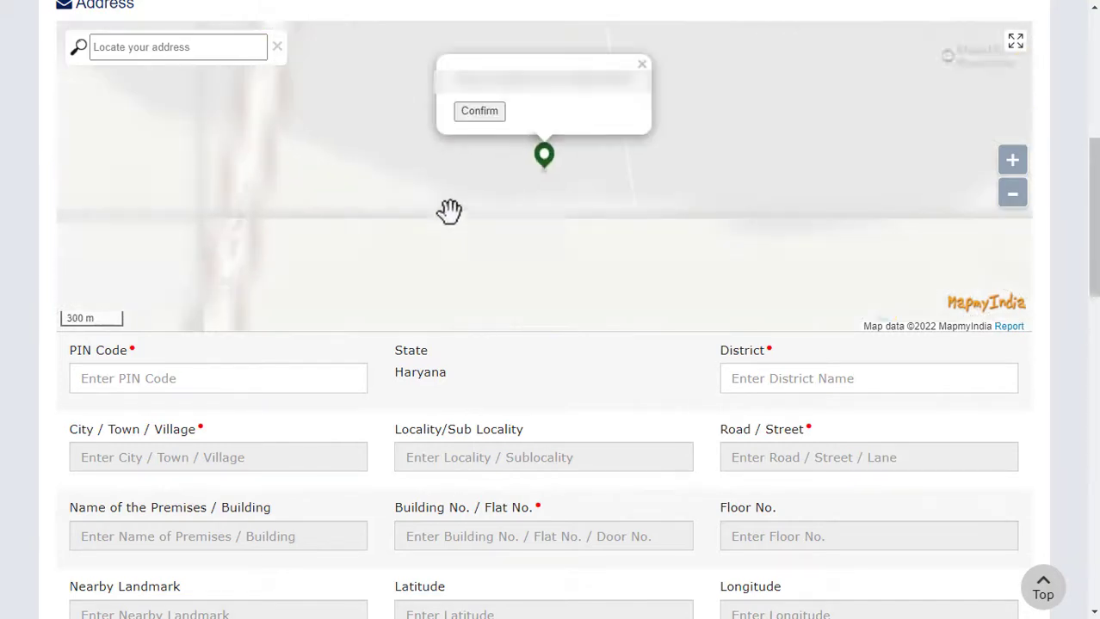
pyautogui.click(495, 112)
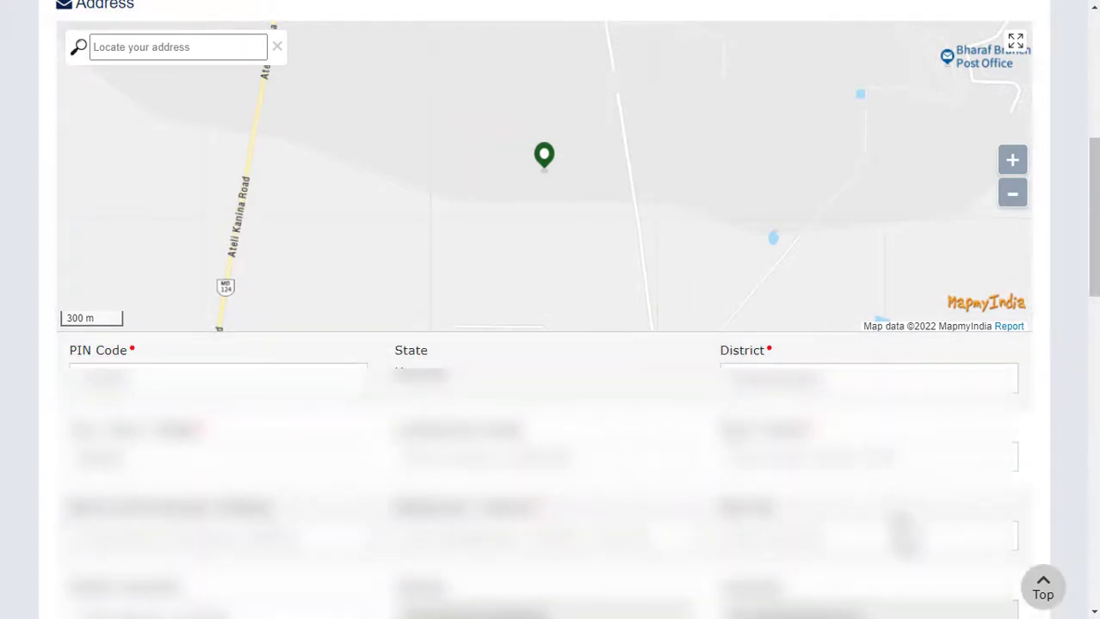
# Step: Set the state jurisdiction to Narnaul Ward 1 and the center jurisdiction to commissionerate FARIDABAD, division REWARI and range RANGE -32
pyautogui.scroll(1, 902, 534)
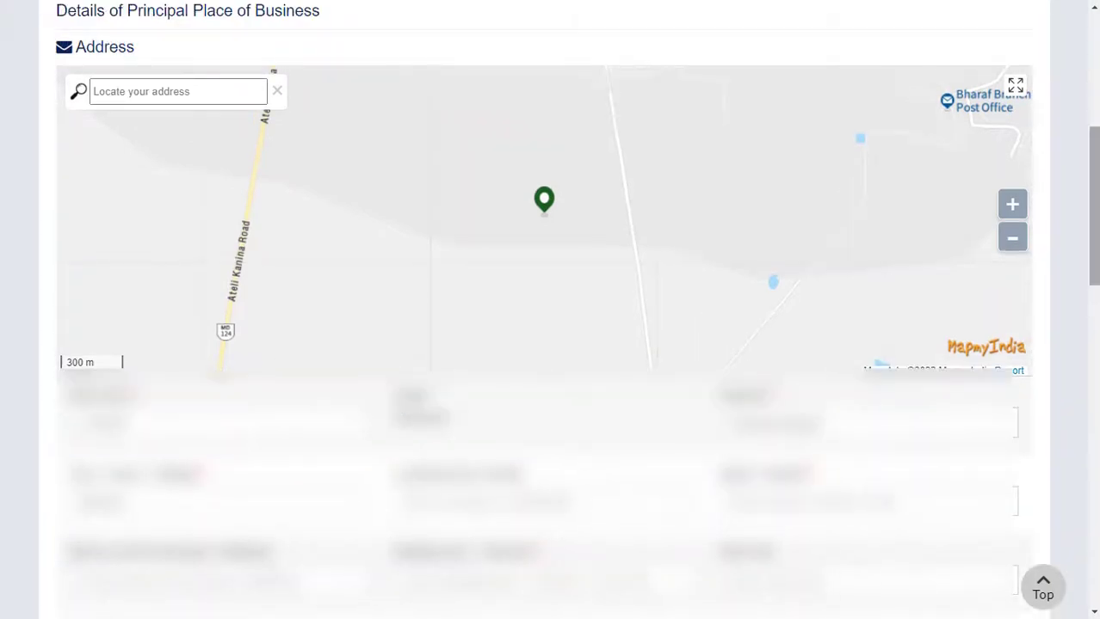
pyautogui.scroll(-7, 682, 152)
pyautogui.click(673, 138)
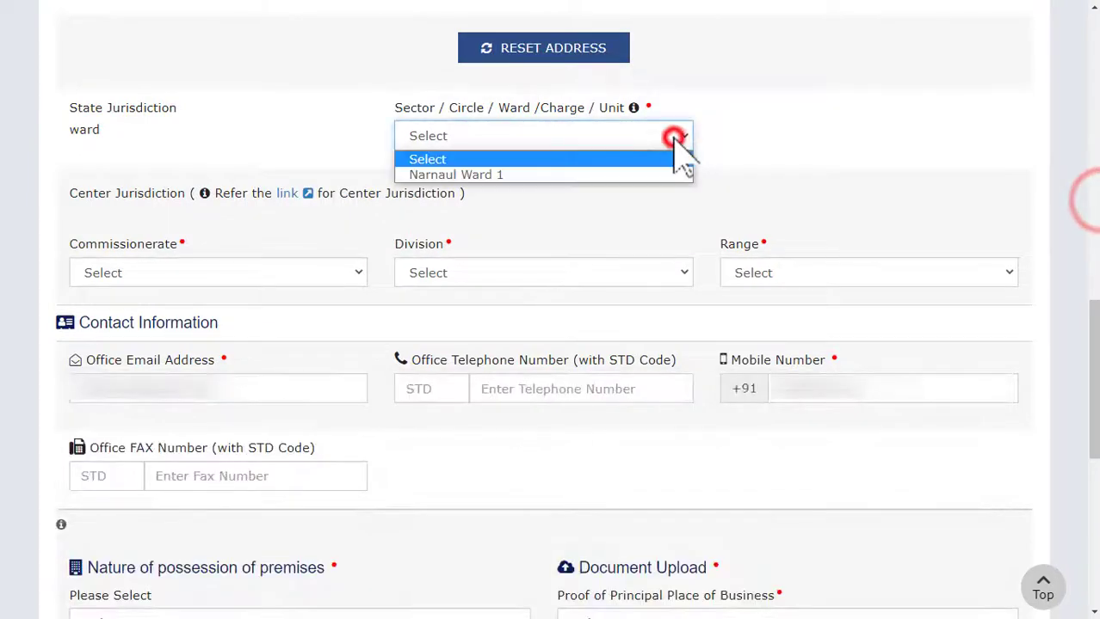
pyautogui.click(607, 175)
pyautogui.click(293, 272)
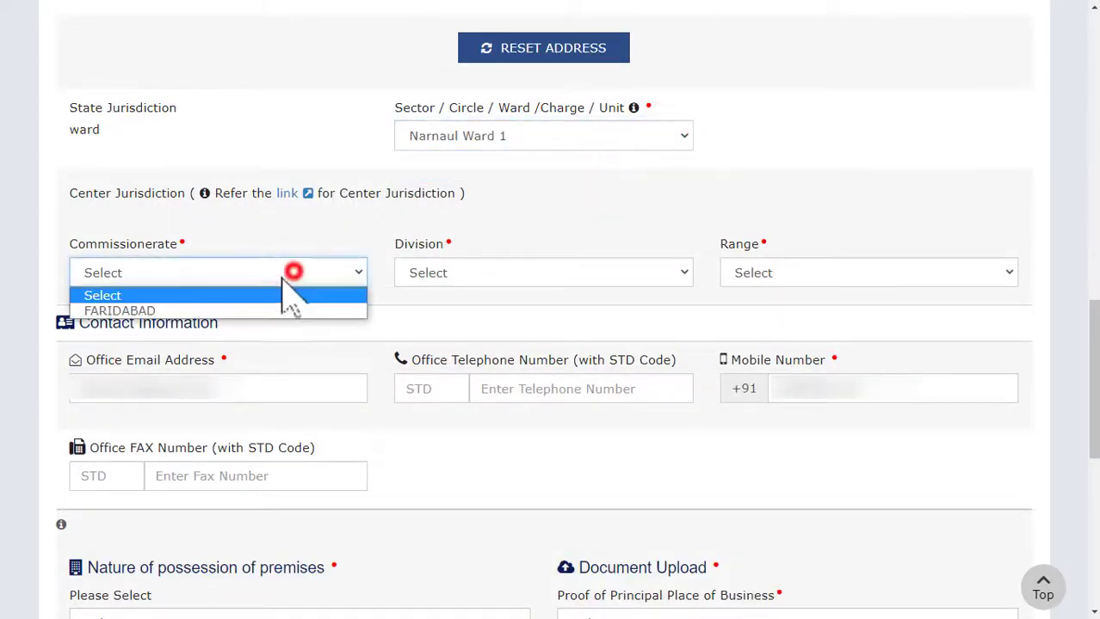
pyautogui.click(239, 312)
pyautogui.click(482, 272)
pyautogui.click(486, 311)
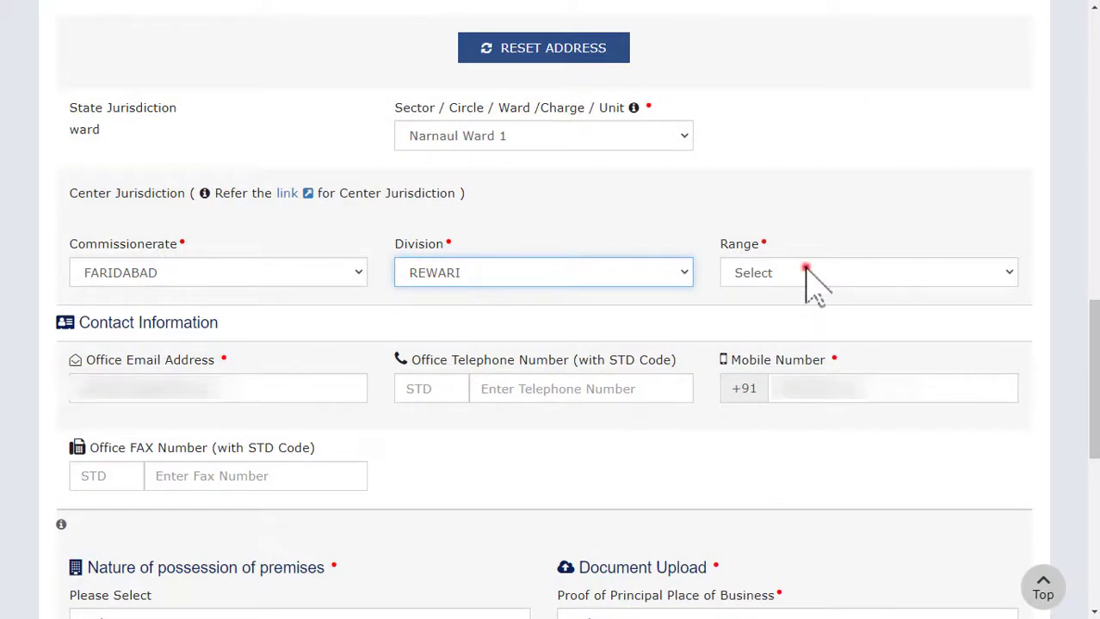
pyautogui.click(809, 272)
pyautogui.click(813, 311)
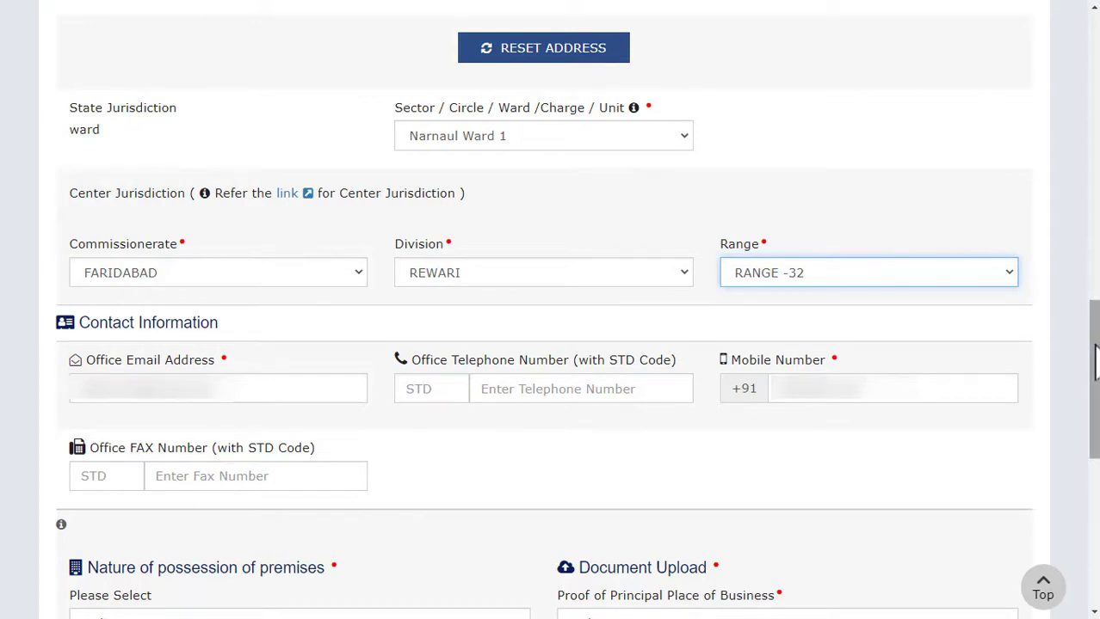
# Step: Set the nature of possession of premises to Own and provide an Electricity Bill as proof of the principal place of business
pyautogui.moveTo(1094, 360); pyautogui.dragTo(1094, 480)
pyautogui.click(209, 131)
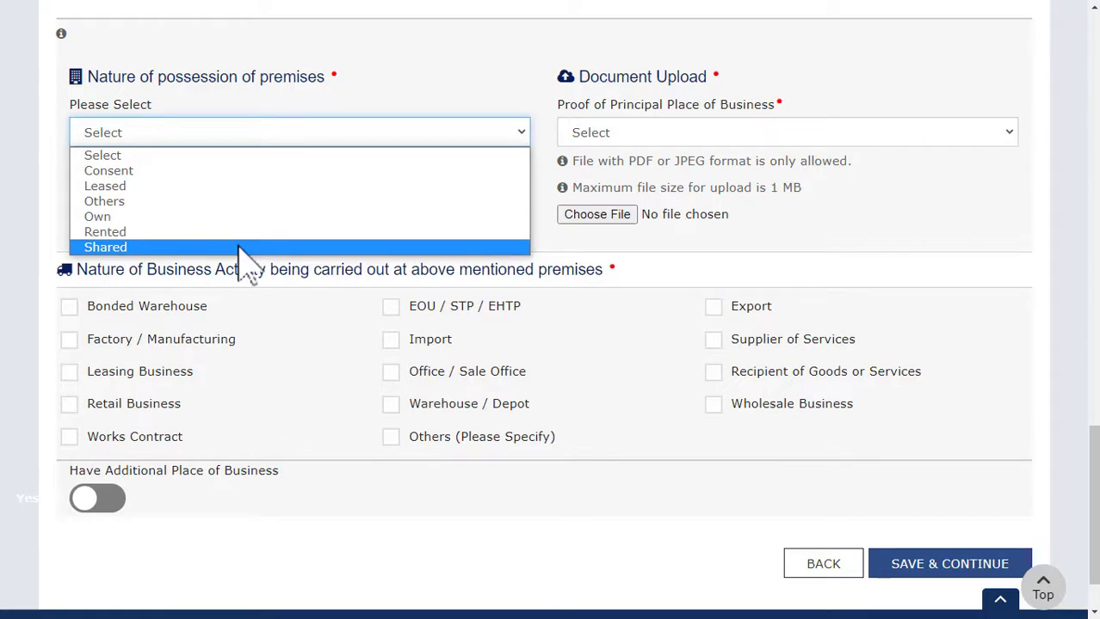
pyautogui.click(229, 217)
pyautogui.click(769, 129)
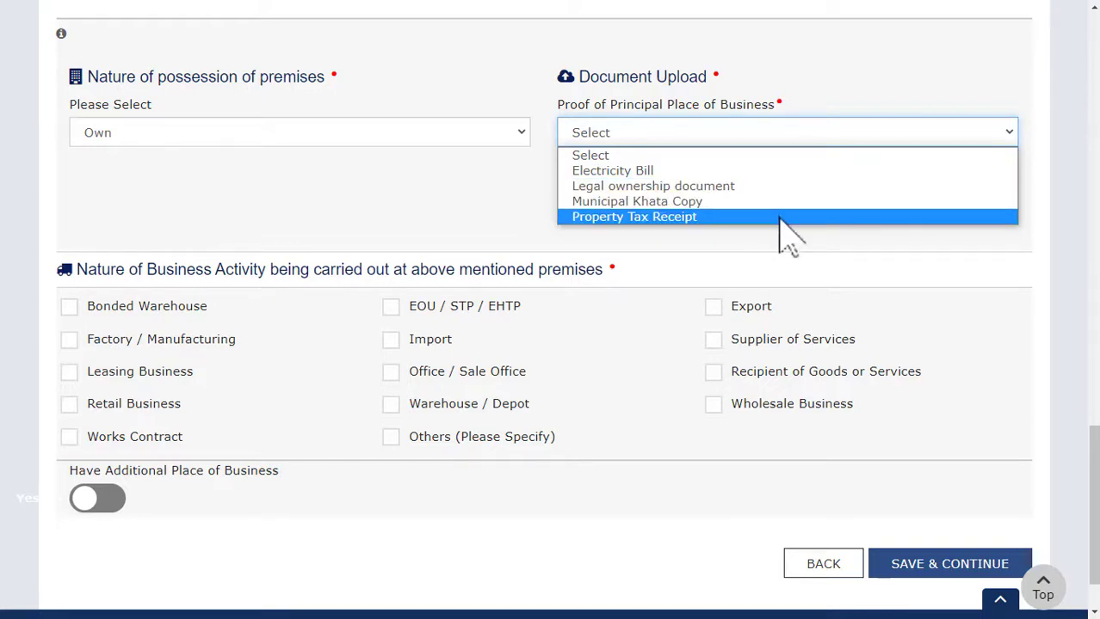
pyautogui.click(766, 170)
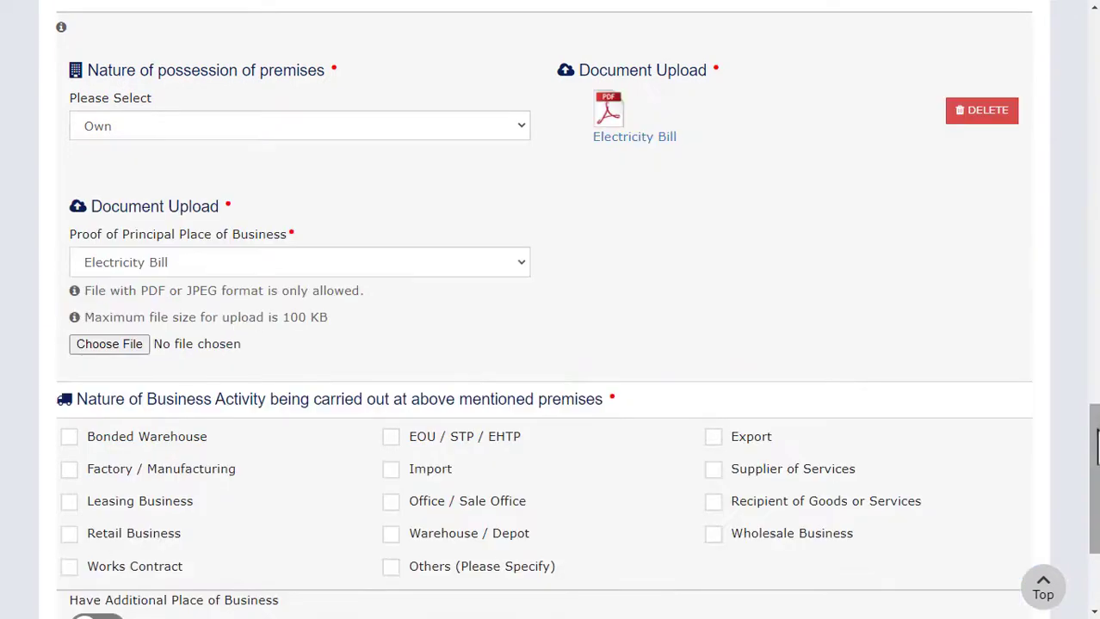
pyautogui.scroll(-5, 1091, 430)
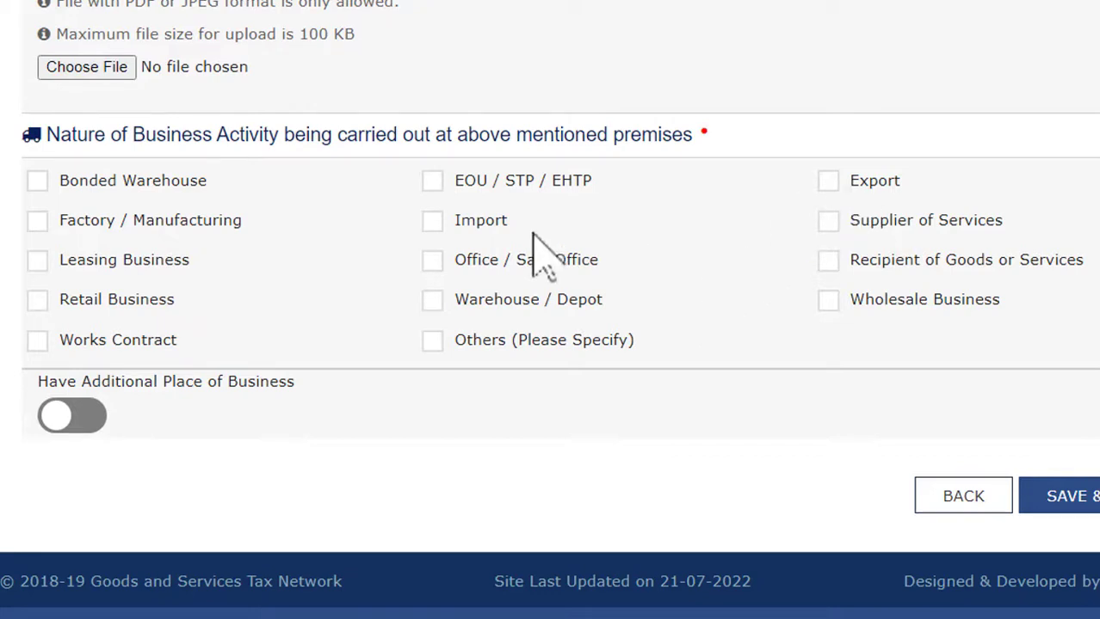
pyautogui.click(432, 221)
pyautogui.click(827, 182)
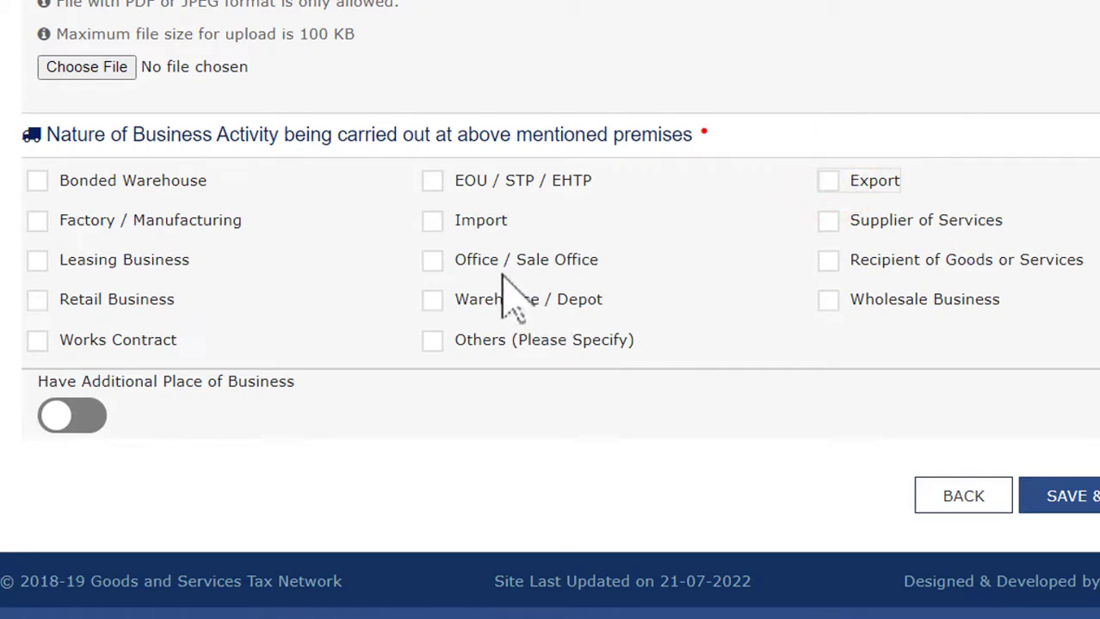
pyautogui.click(432, 259)
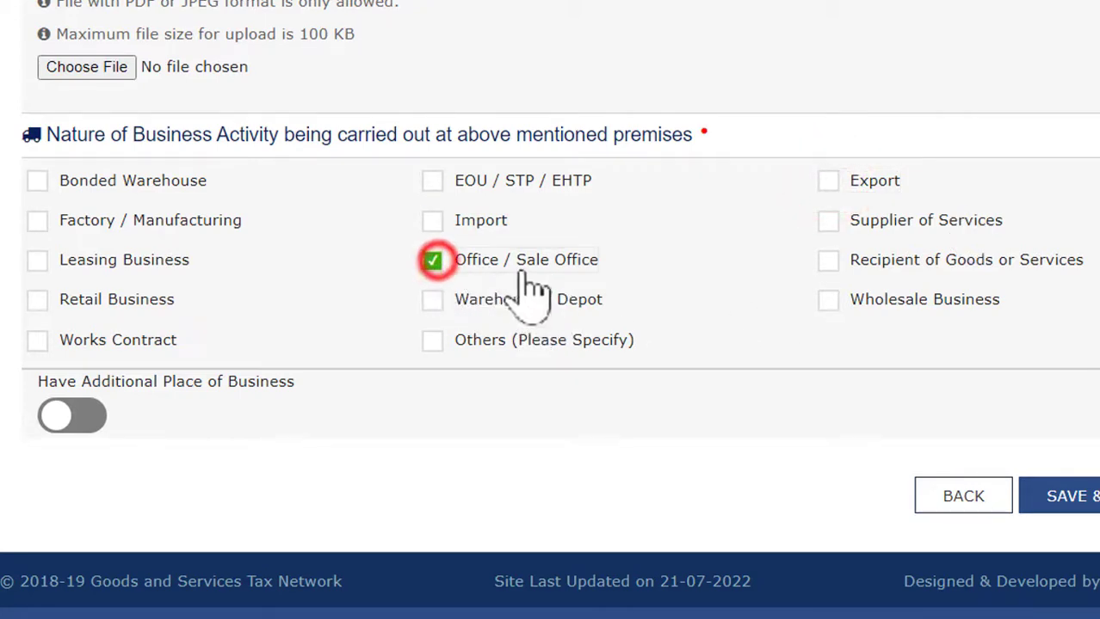
pyautogui.click(468, 273)
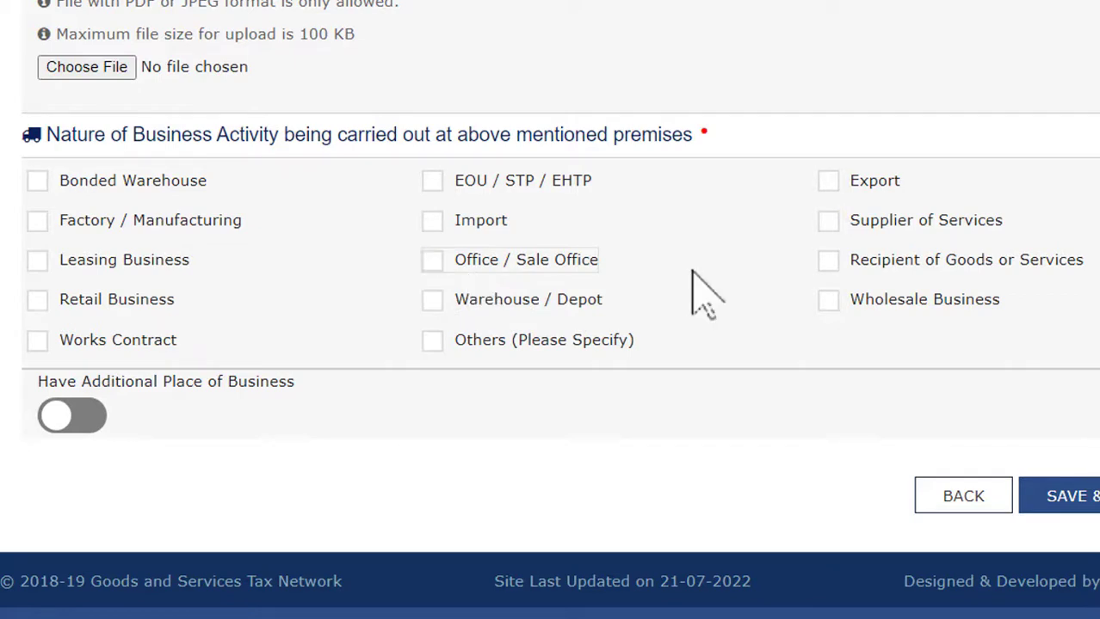
pyautogui.click(826, 220)
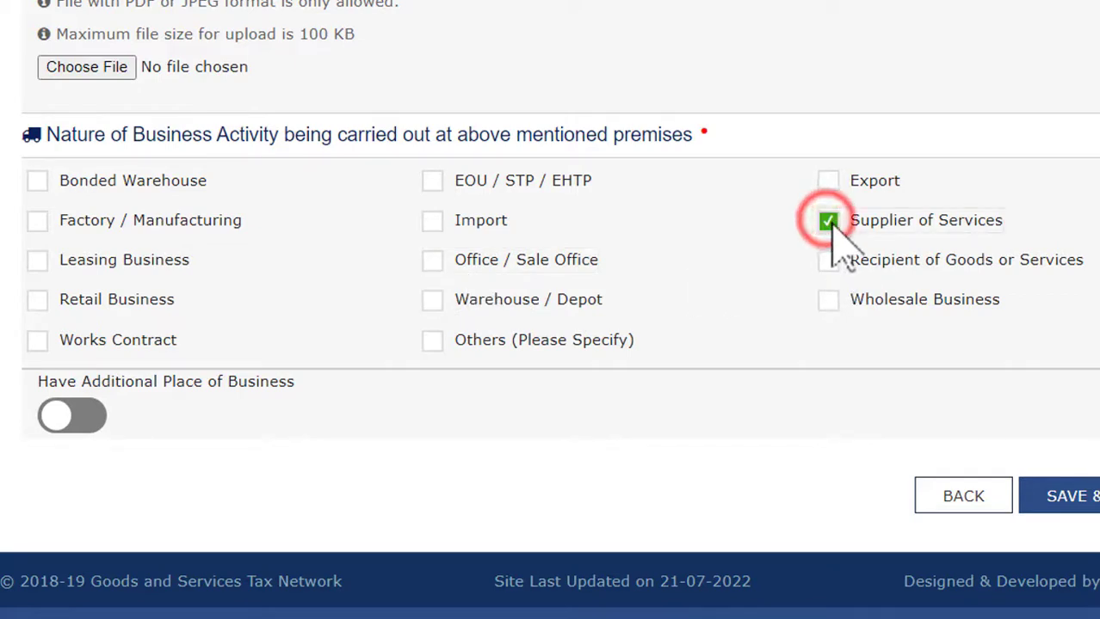
pyautogui.click(828, 221)
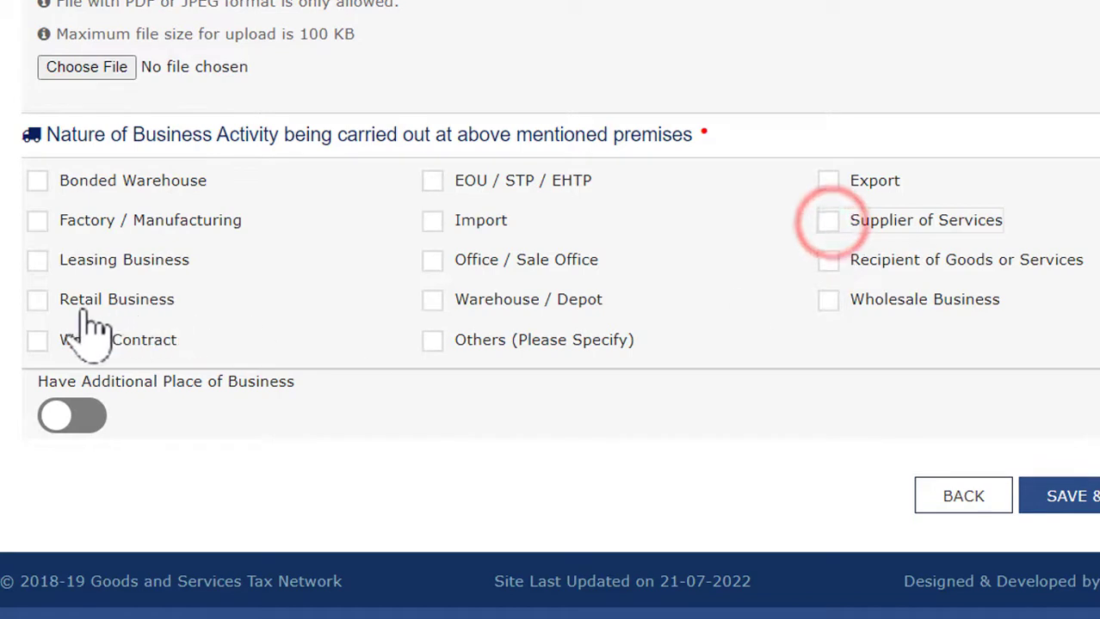
pyautogui.click(39, 299)
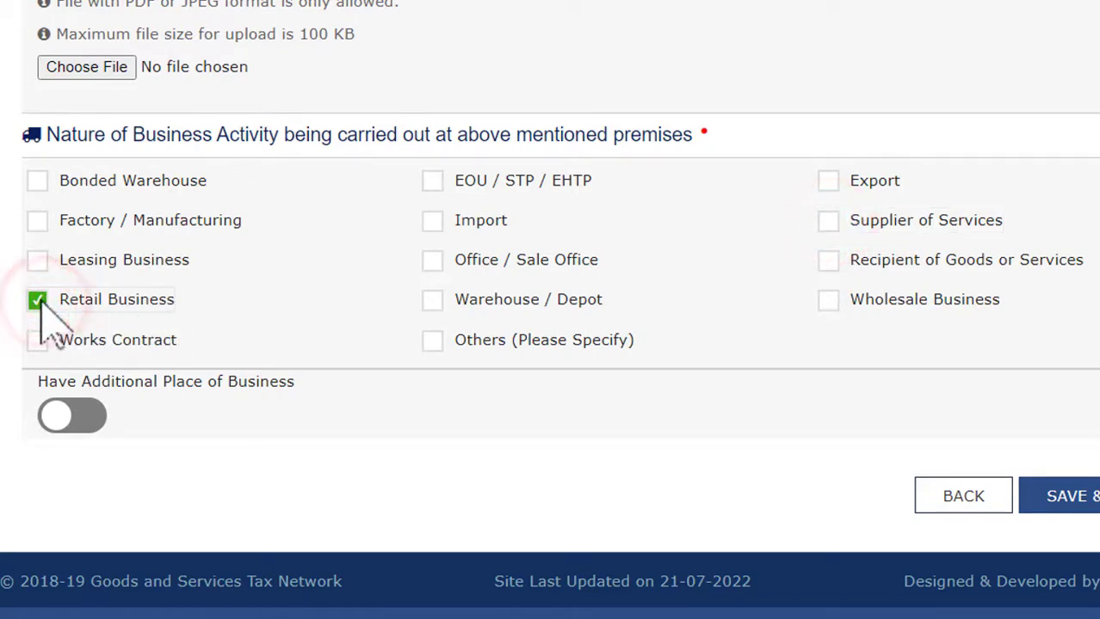
pyautogui.click(38, 300)
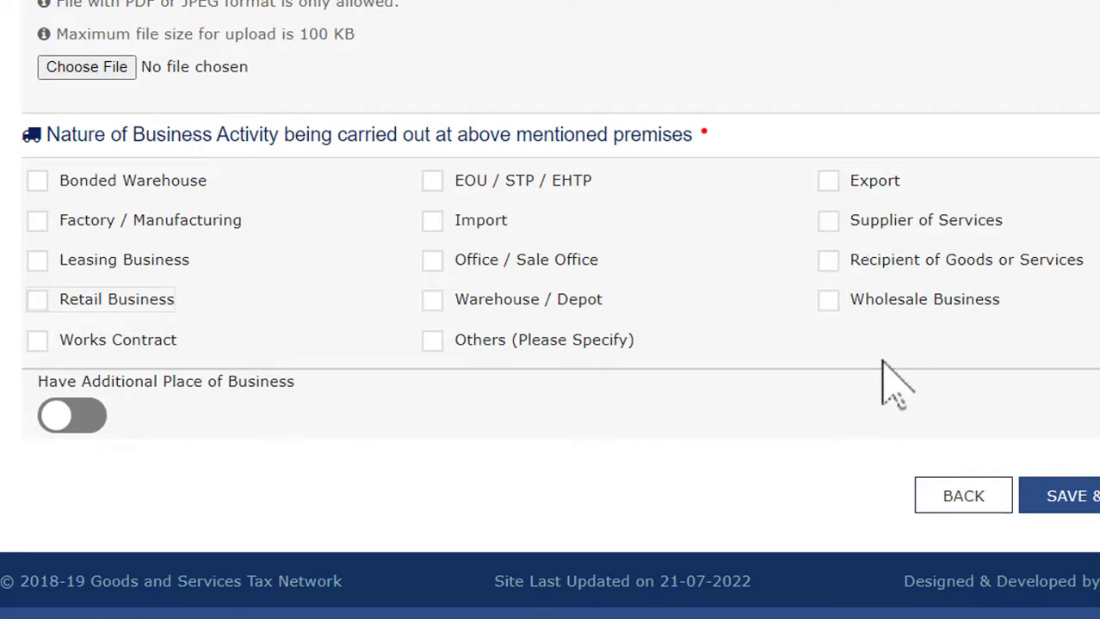
# Step: Mark Office / Sale Office as the business activity, save the principal place of business, and continue without additional places of business
pyautogui.scroll(1, 882, 378)
pyautogui.click(432, 297)
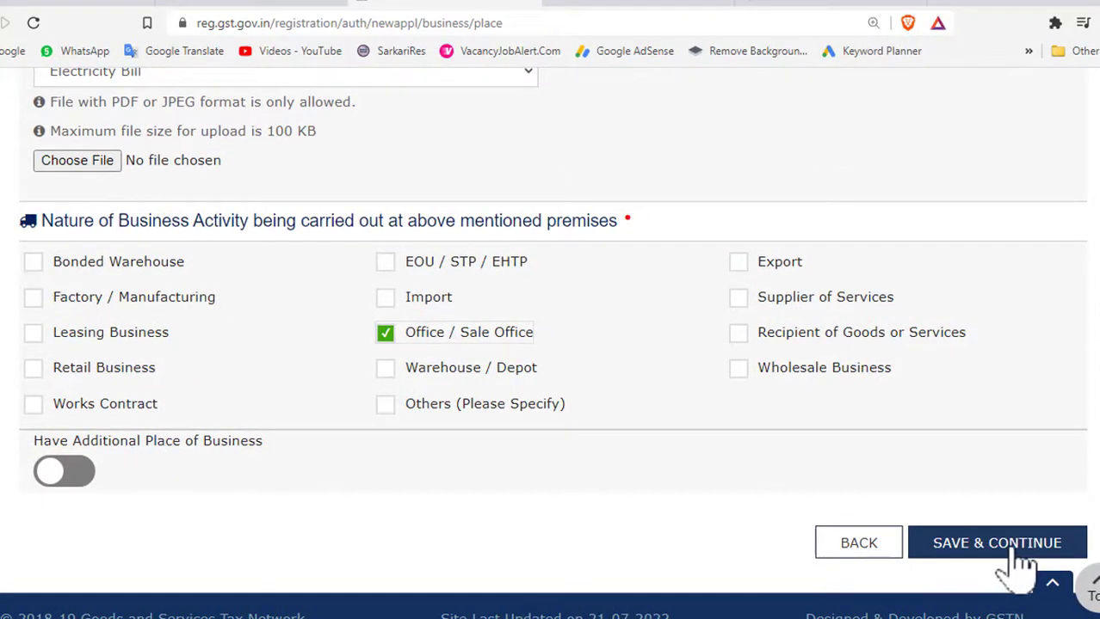
pyautogui.click(1018, 561)
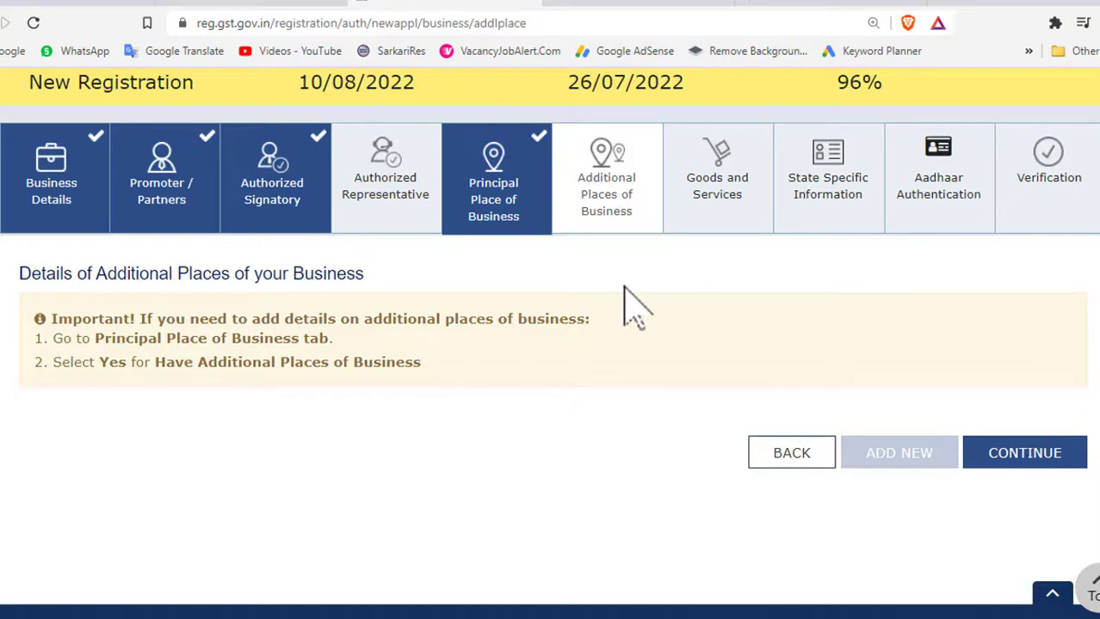
pyautogui.click(1028, 456)
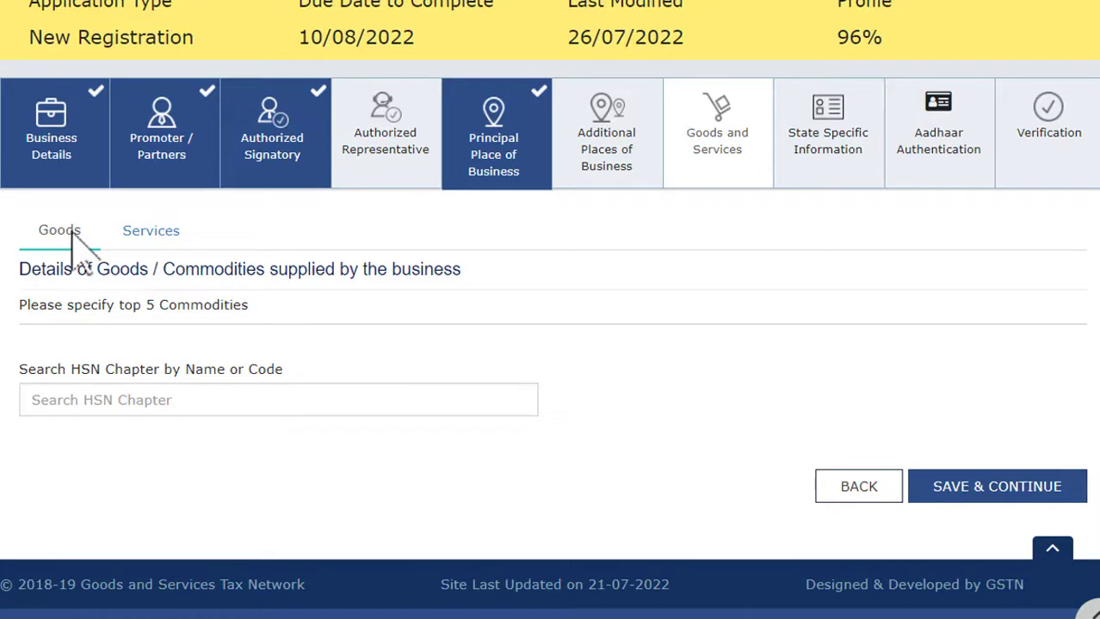
# Step: Search the HSN chapters for "shoes" and add code 64035112, leather footwear for women, to the list of goods
pyautogui.click(154, 233)
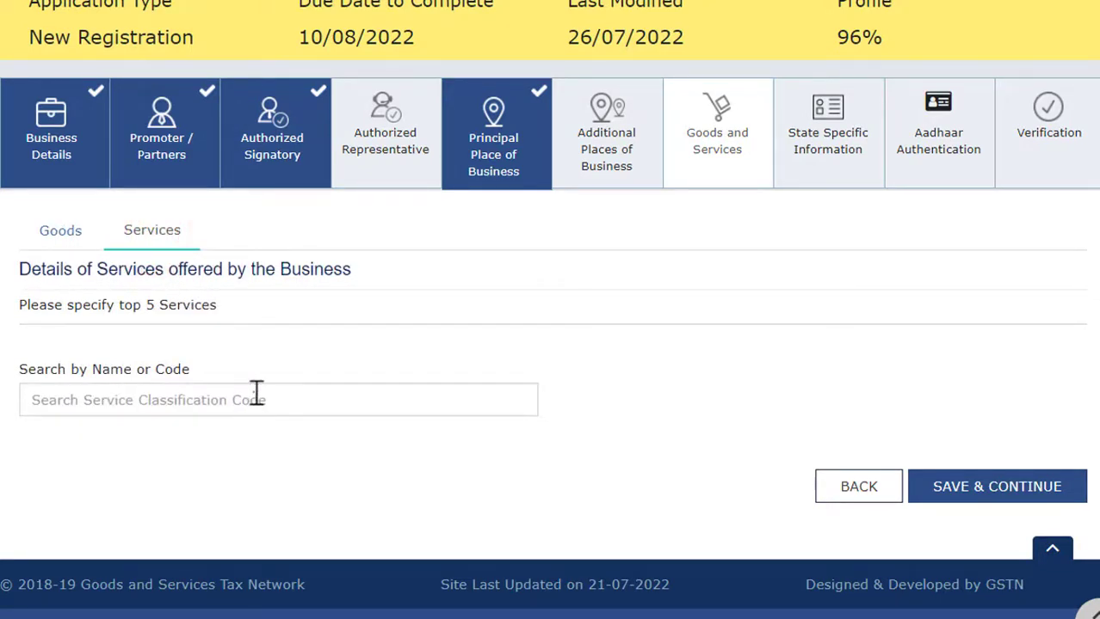
pyautogui.click(59, 231)
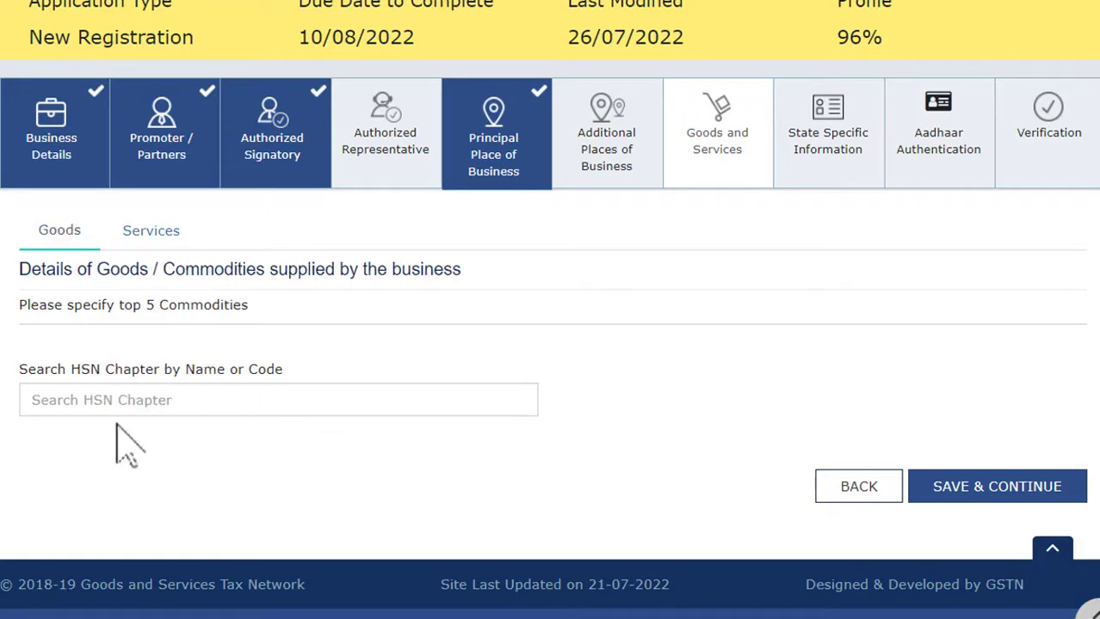
pyautogui.click(131, 399)
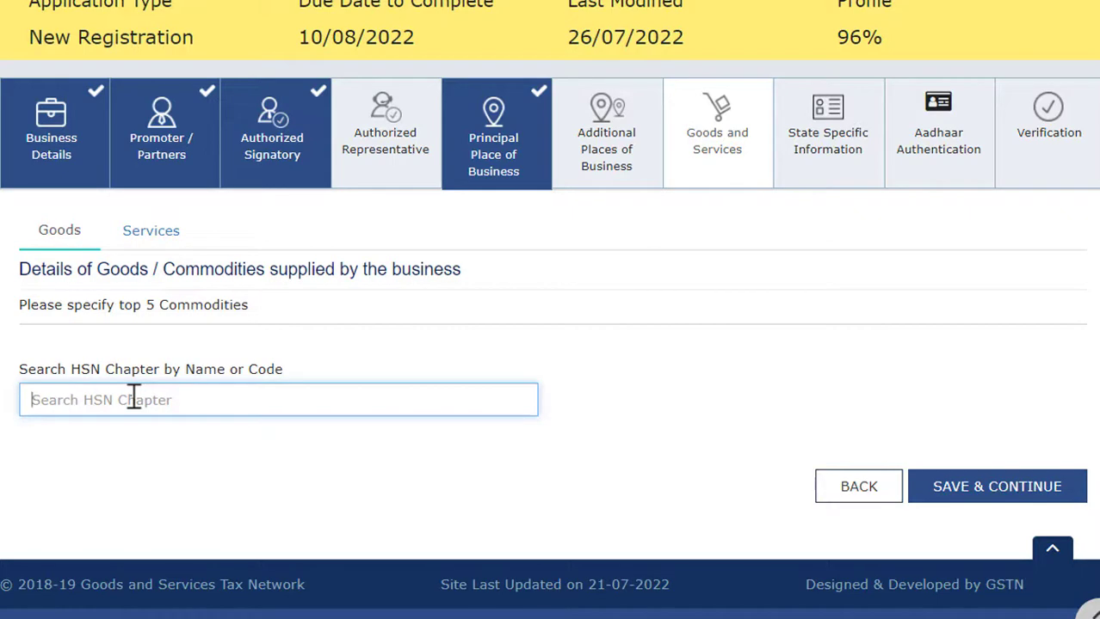
pyautogui.write('shoes')
pyautogui.scroll(-3, 228, 495)
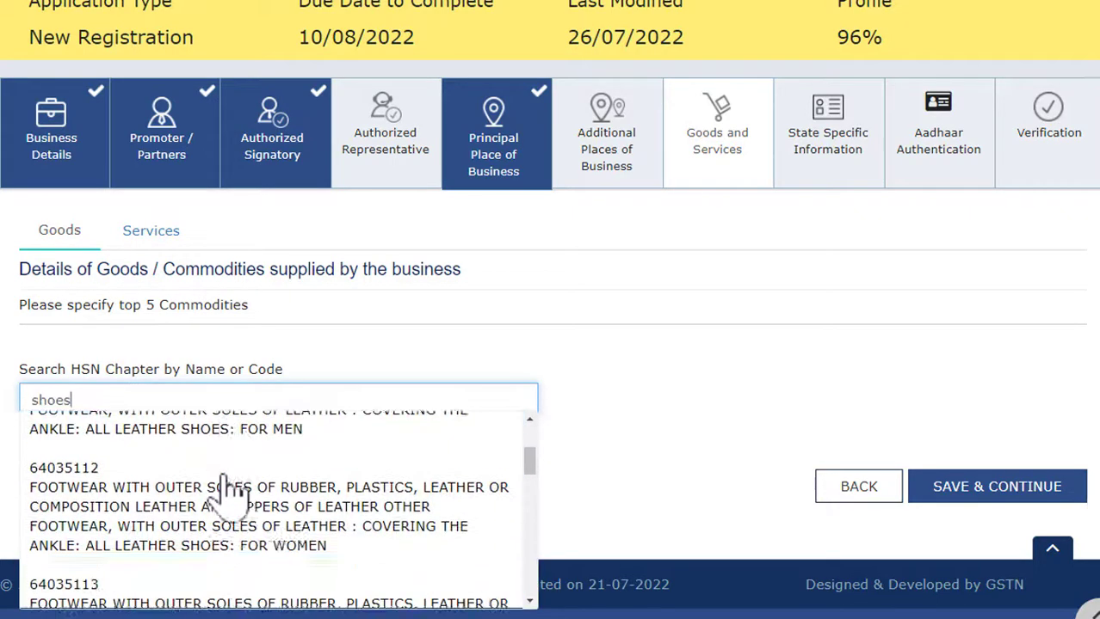
pyautogui.scroll(-2, 237, 516)
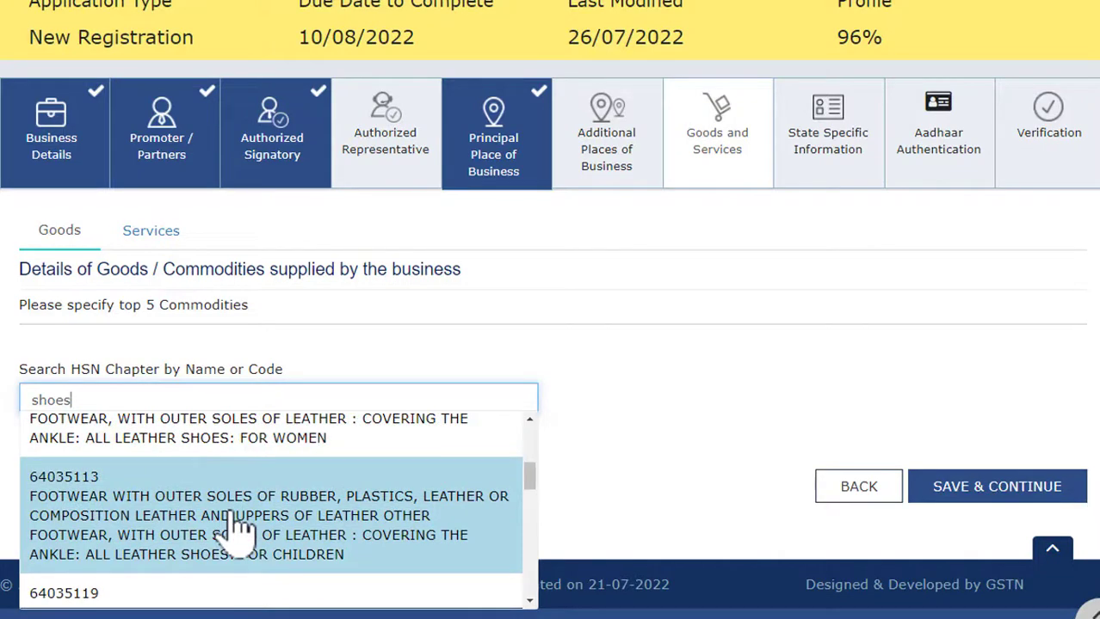
pyautogui.scroll(1, 237, 529)
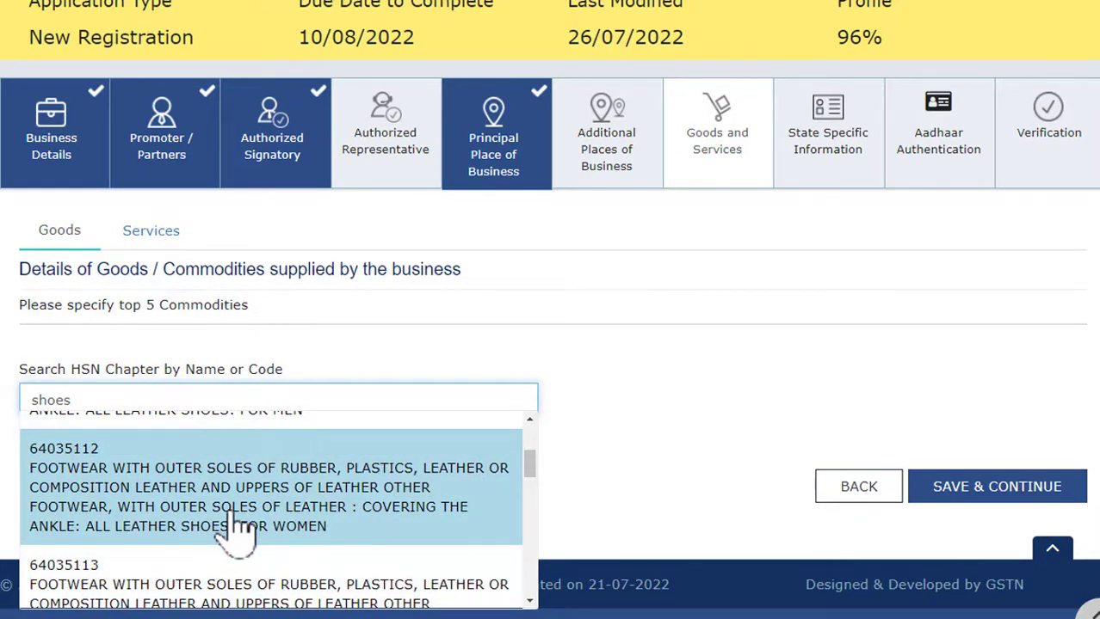
pyautogui.click(232, 524)
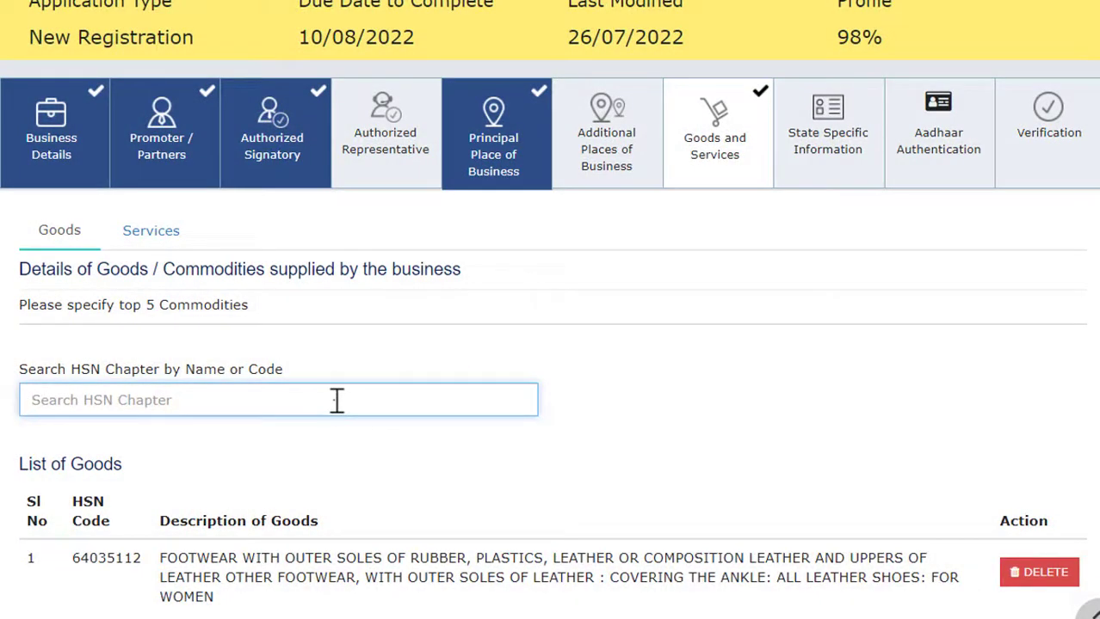
# Step: Search the service classifications for "mail" and add code 996811, postal services, to the list of services
pyautogui.scroll(-2, 508, 478)
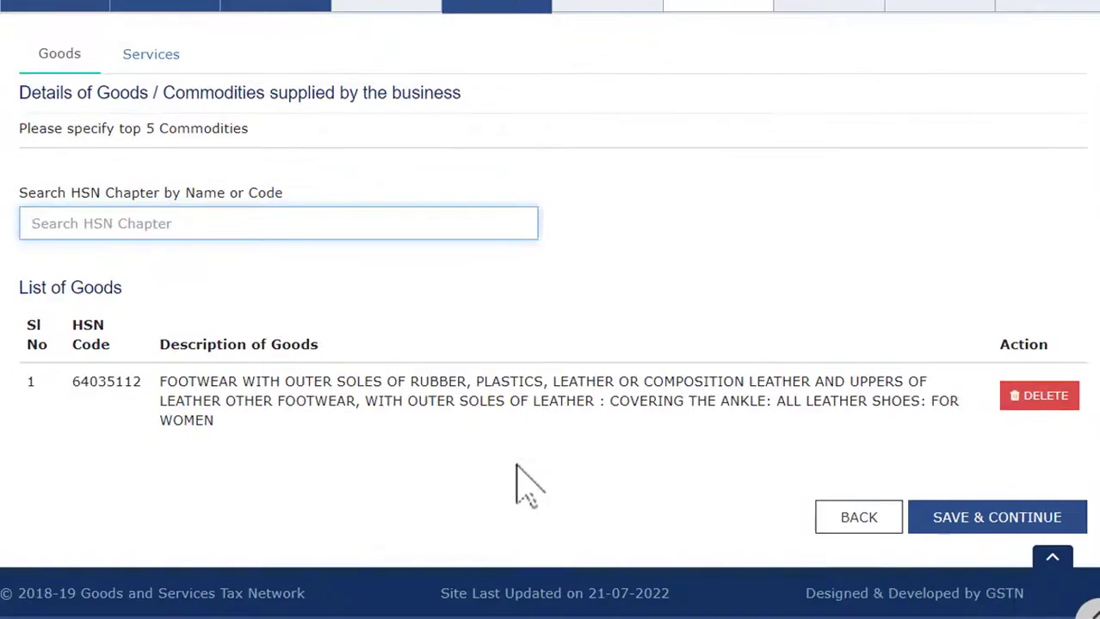
pyautogui.scroll(2, 613, 476)
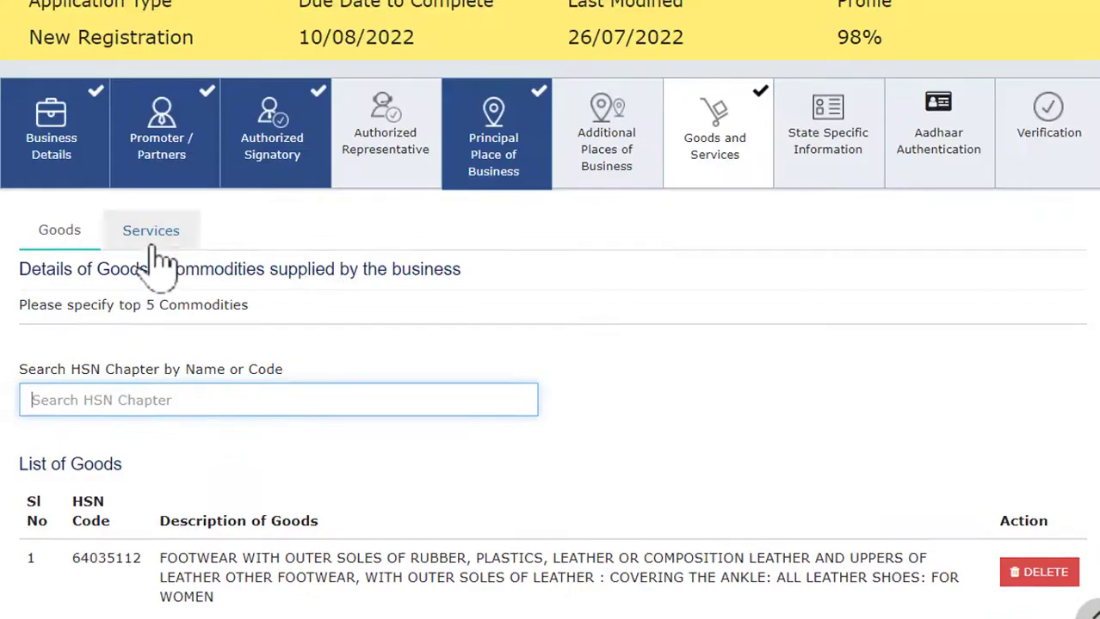
pyautogui.click(153, 231)
pyautogui.click(180, 403)
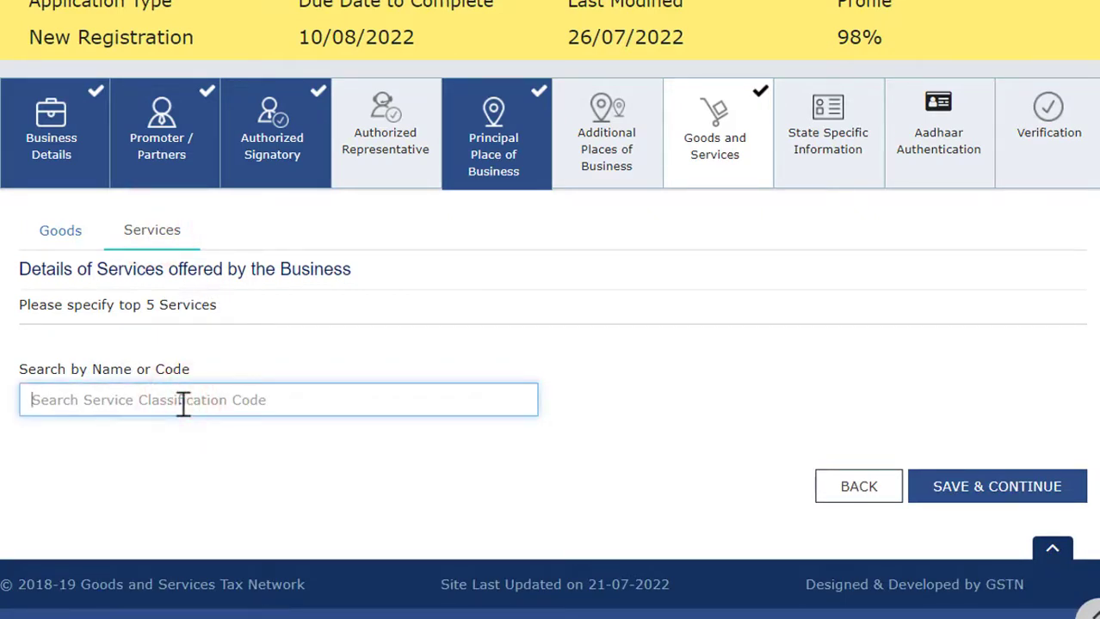
pyautogui.write('mail')
pyautogui.click(209, 446)
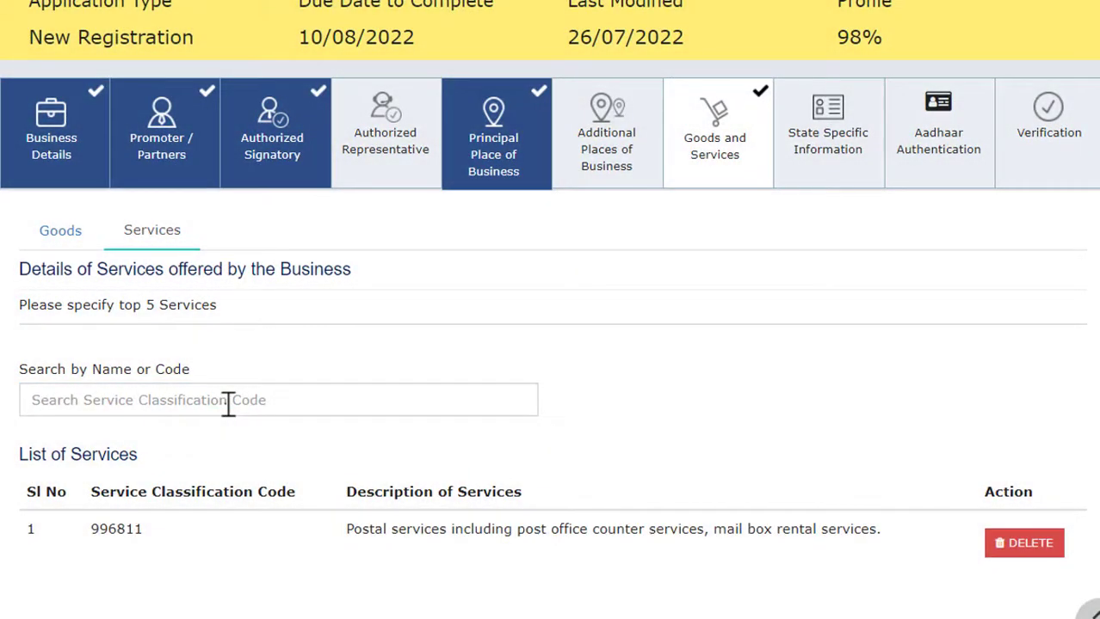
# Step: Save the list of services without adding another, and continue past State Specific Information with its fields left blank
pyautogui.click(228, 404)
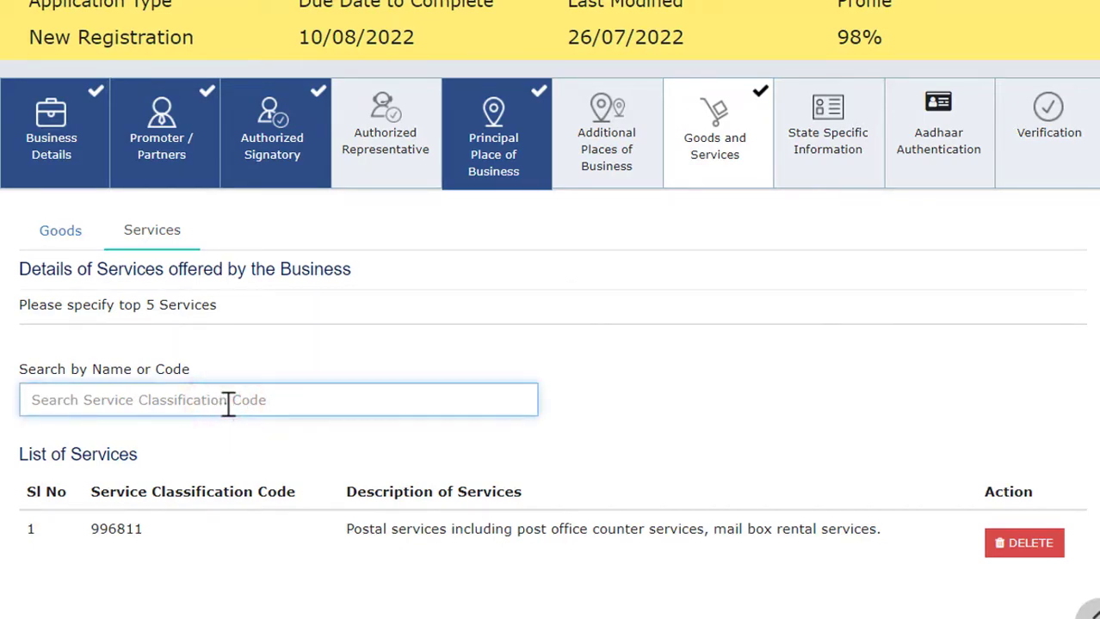
pyautogui.scroll(-2, 228, 404)
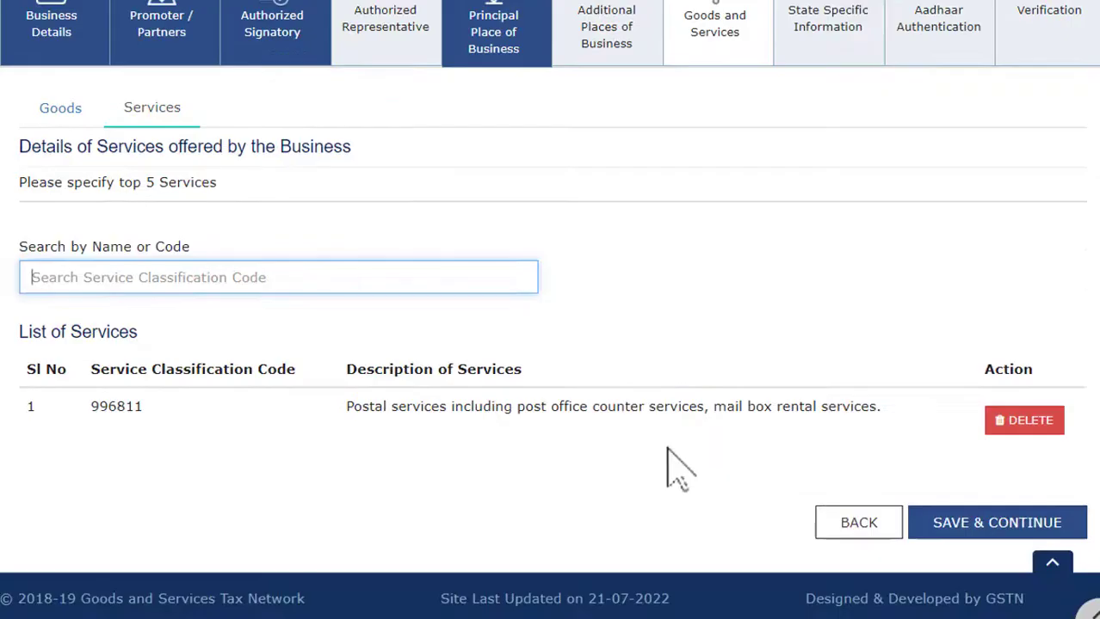
pyautogui.click(992, 527)
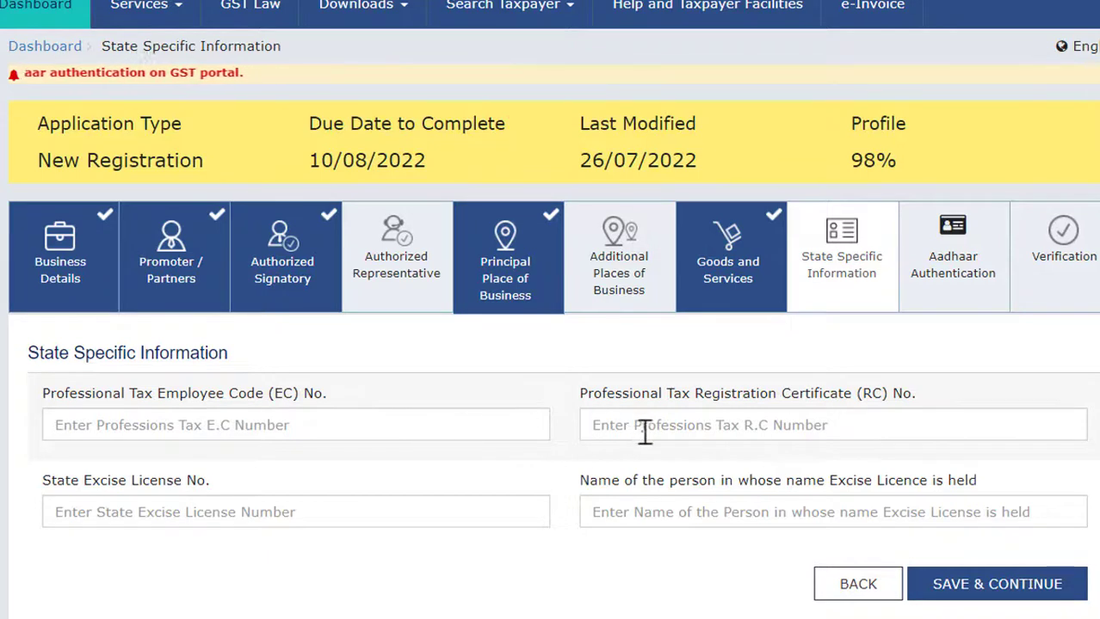
pyautogui.click(1043, 585)
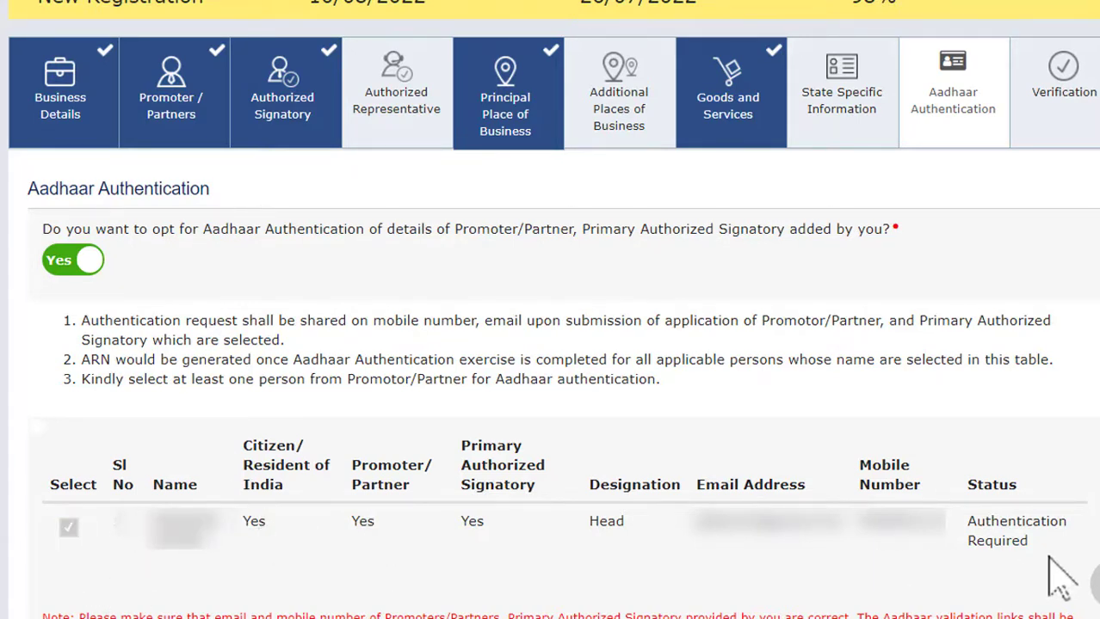
# Step: Save the Aadhaar Authentication section with the option set to Yes and acknowledge the warning to continue
pyautogui.scroll(-3, 1032, 542)
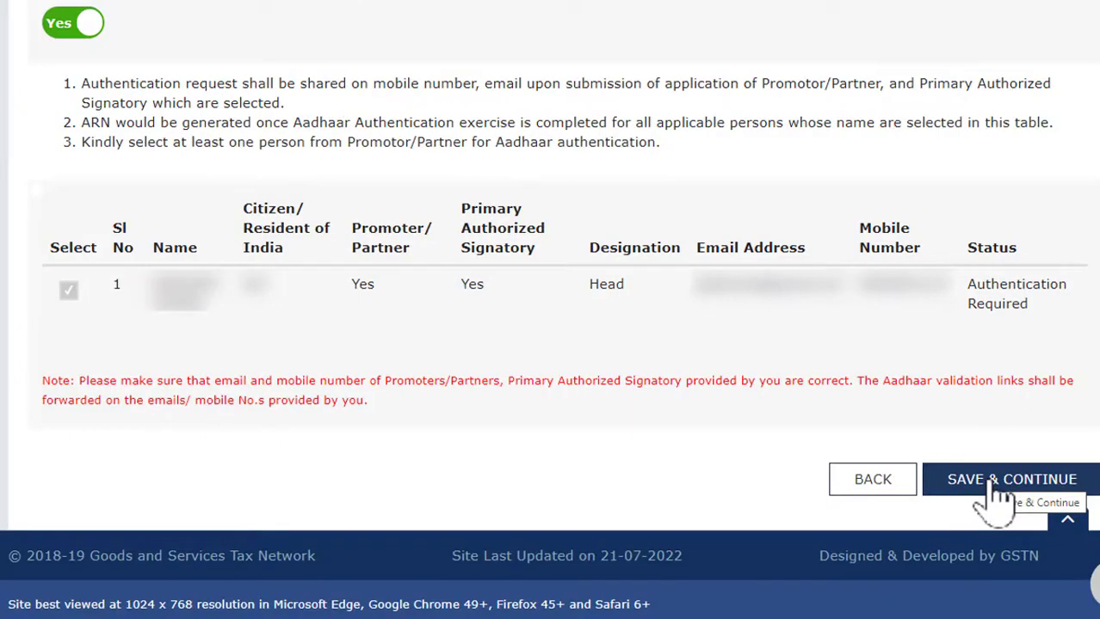
pyautogui.click(998, 482)
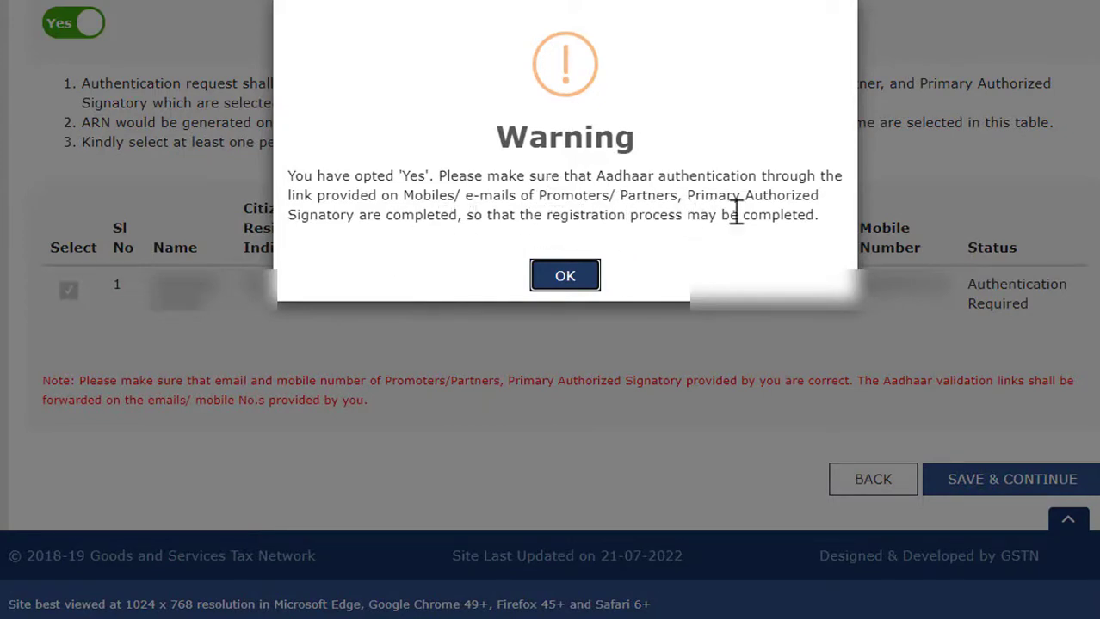
pyautogui.click(565, 276)
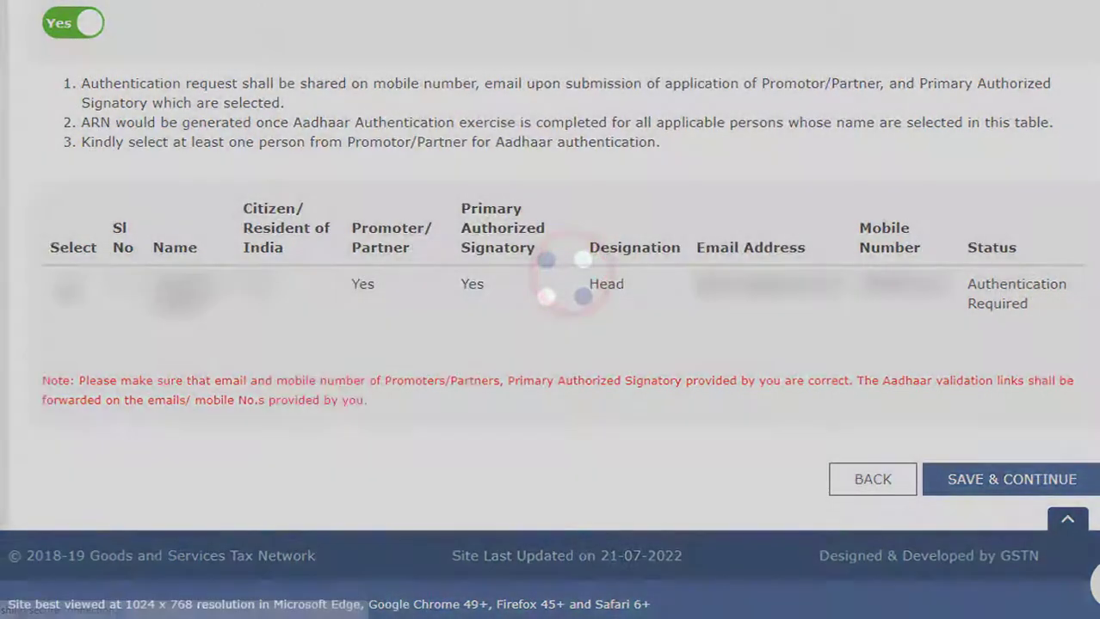
# Step: Accept the verification declaration, select the authorized signatory, enter Kanina as the place, and submit the application with EVC
pyautogui.click(58, 181)
pyautogui.click(245, 286)
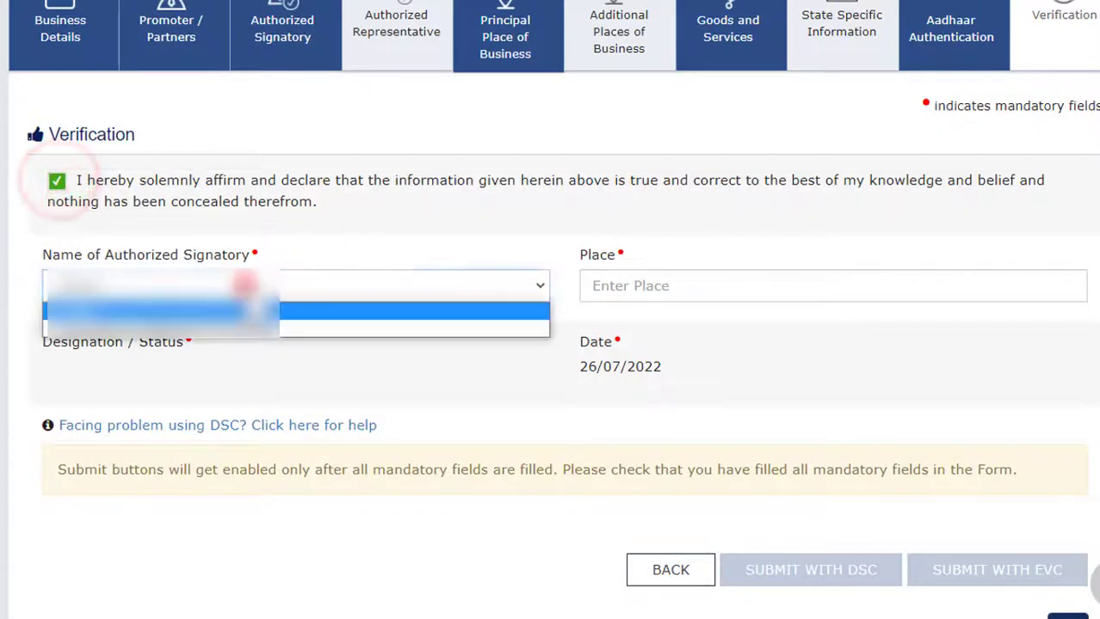
pyautogui.click(325, 329)
pyautogui.click(697, 289)
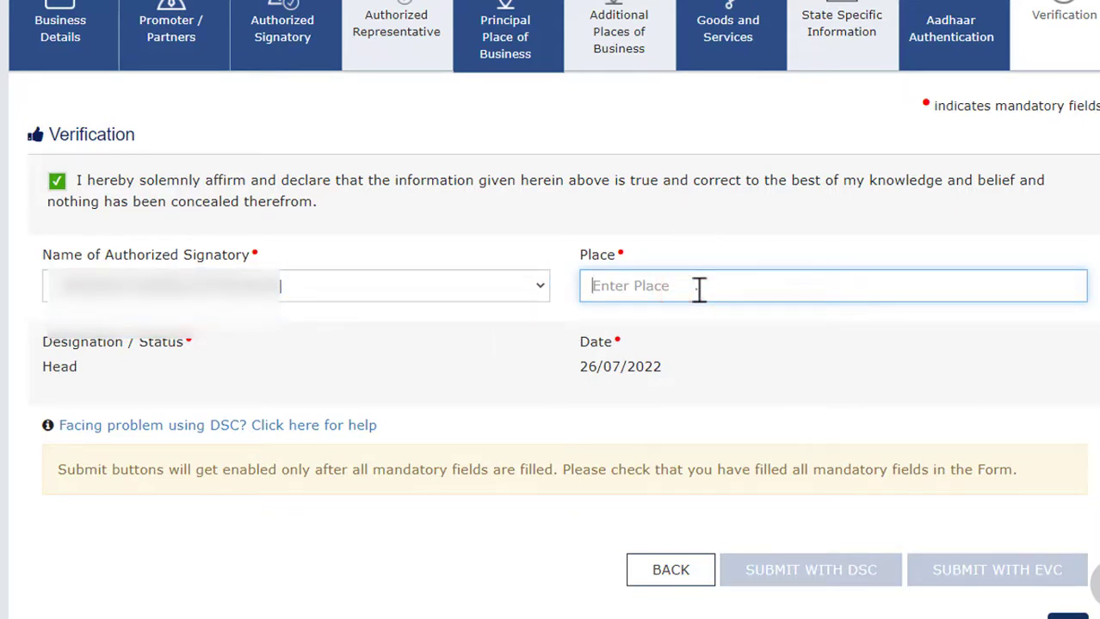
pyautogui.write('Kanina')
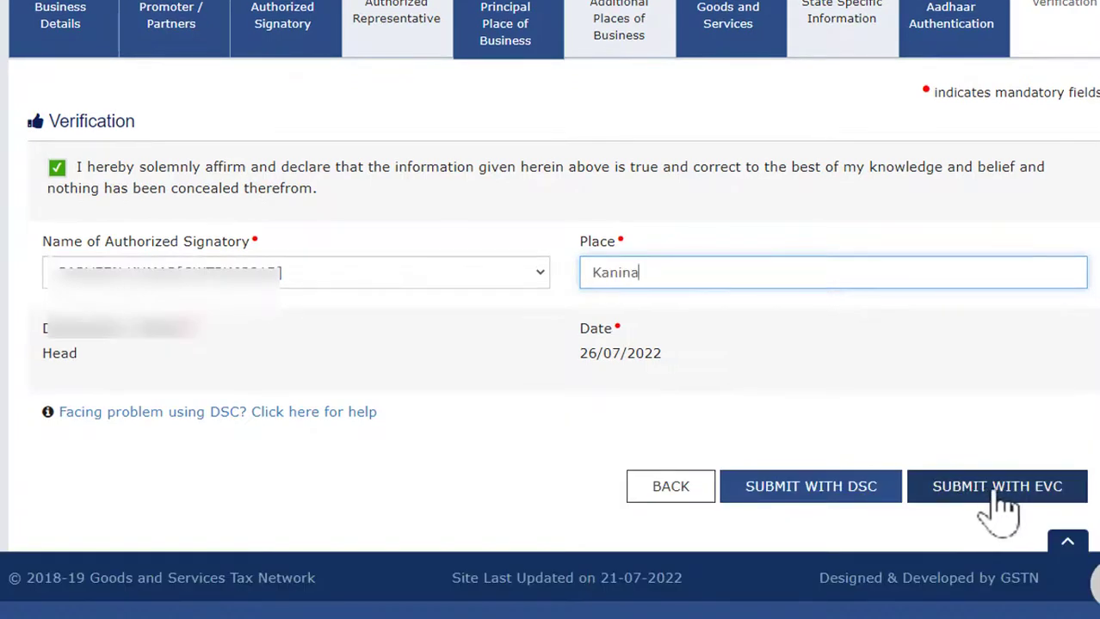
pyautogui.click(1039, 495)
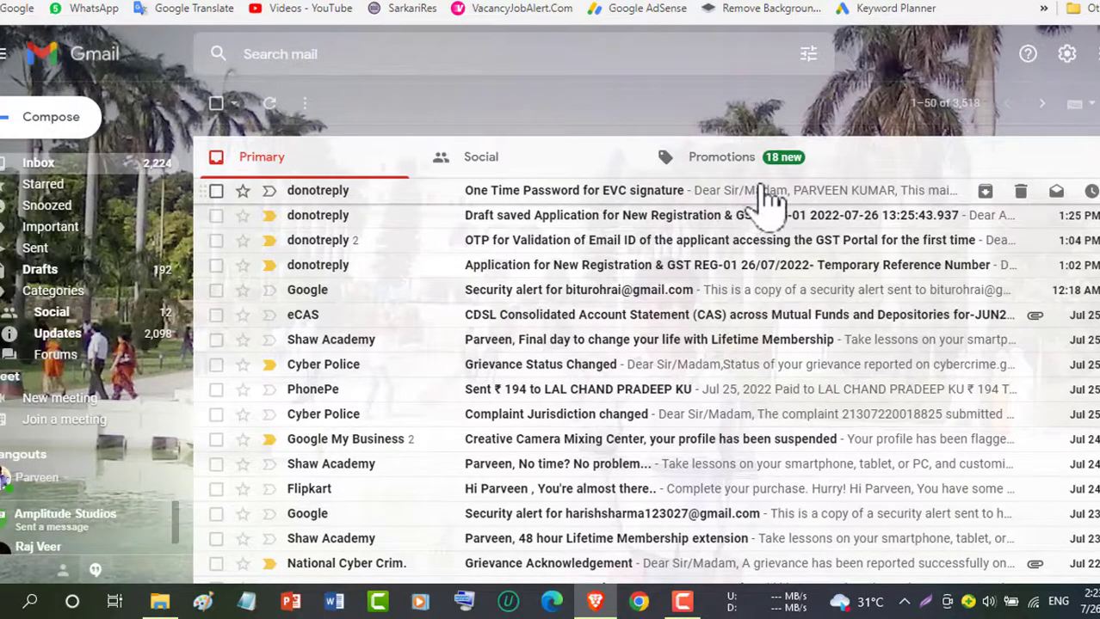
# Step: Switch to Gmail to open the EVC signature one-time password email, and choose Aadhaar Number on the authentication consent page
pyautogui.click(779, 189)
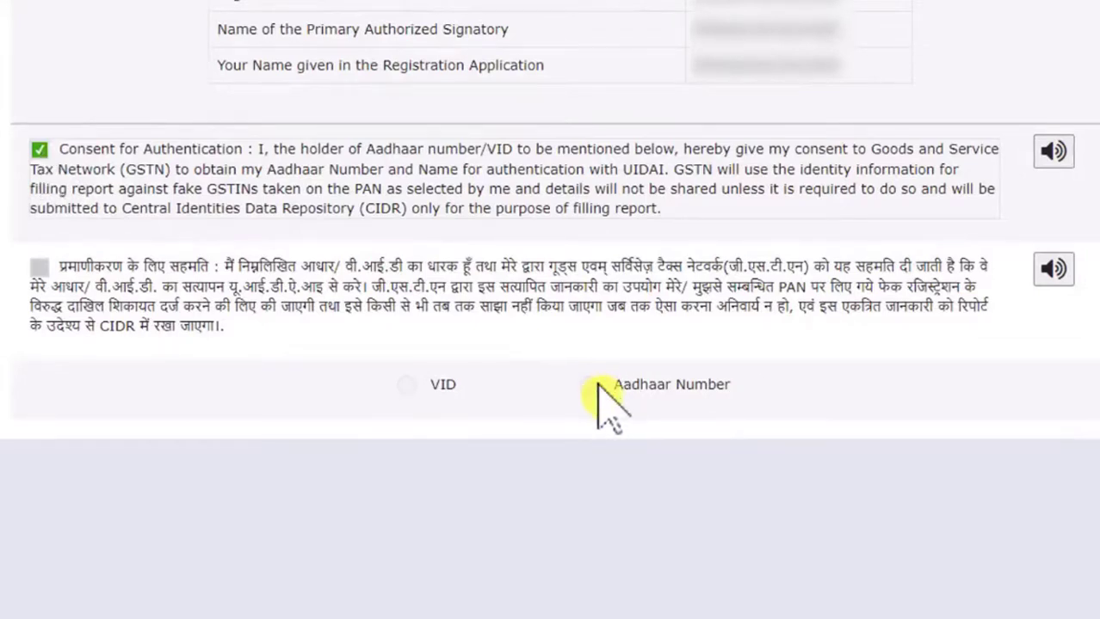
pyautogui.click(597, 388)
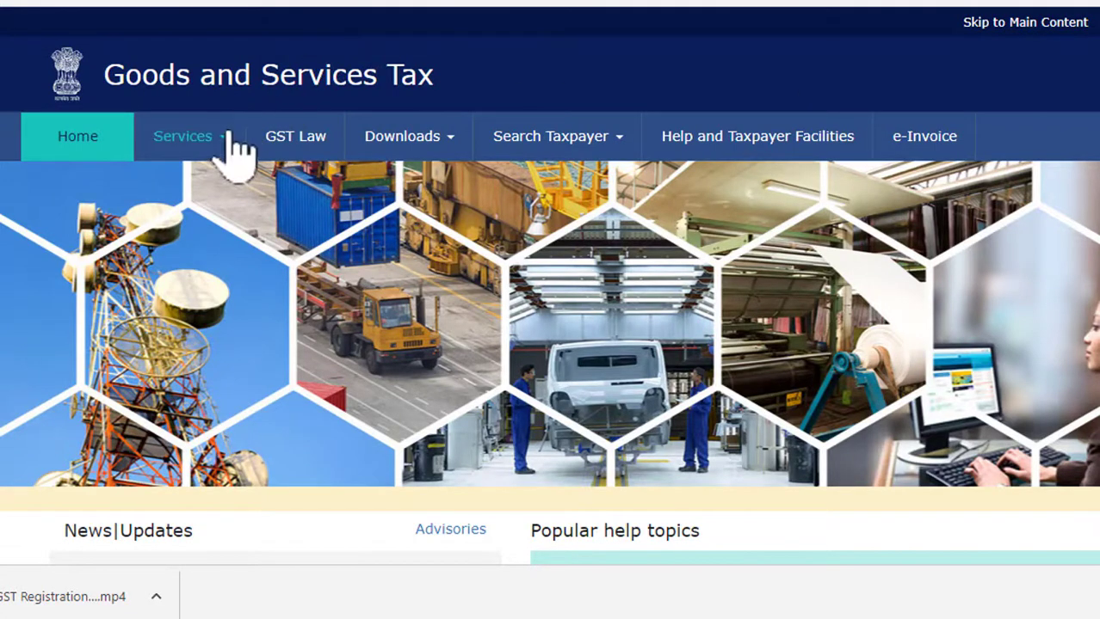
# Step: Open Track Application Status for registrations and examine the status details of the GST REG-01 application
pyautogui.click(224, 137)
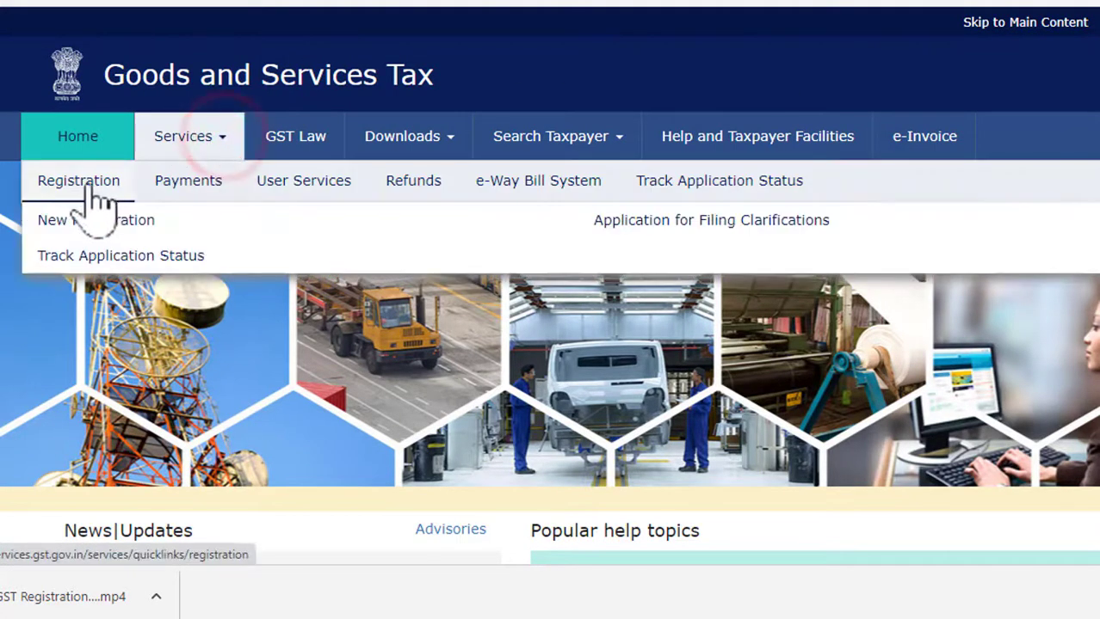
pyautogui.moveTo(81, 185)
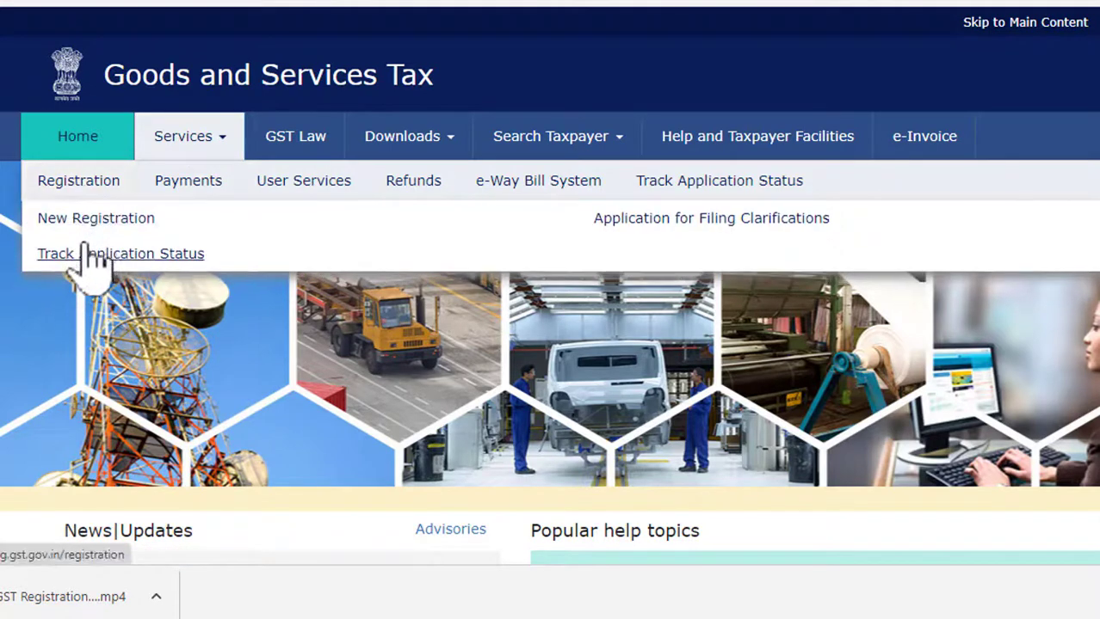
pyautogui.click(180, 255)
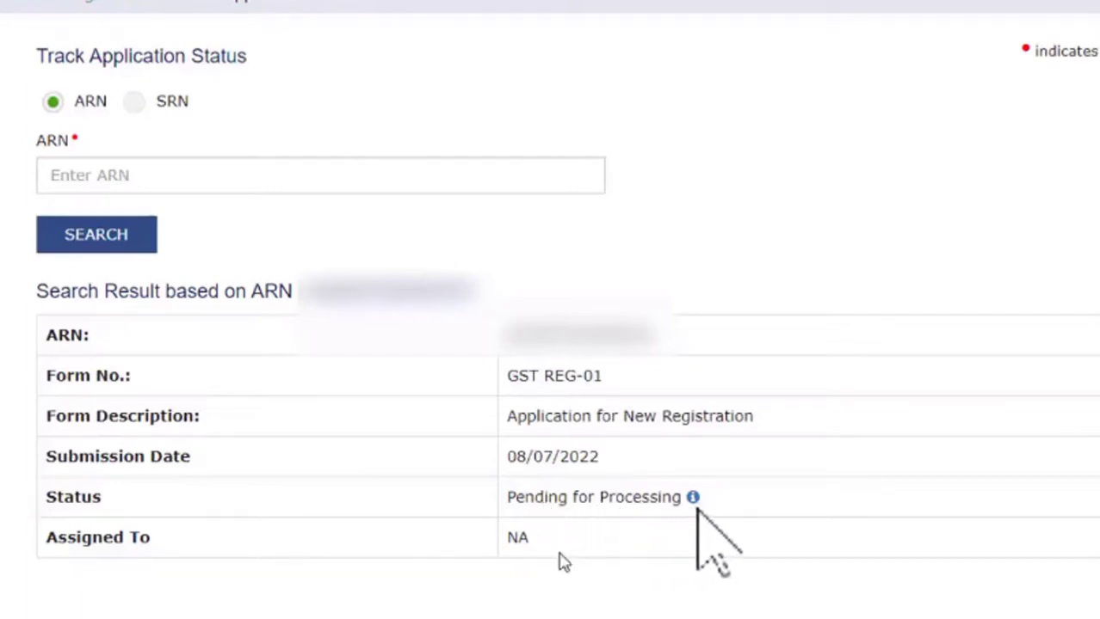
pyautogui.moveTo(515, 497); pyautogui.dragTo(641, 497)
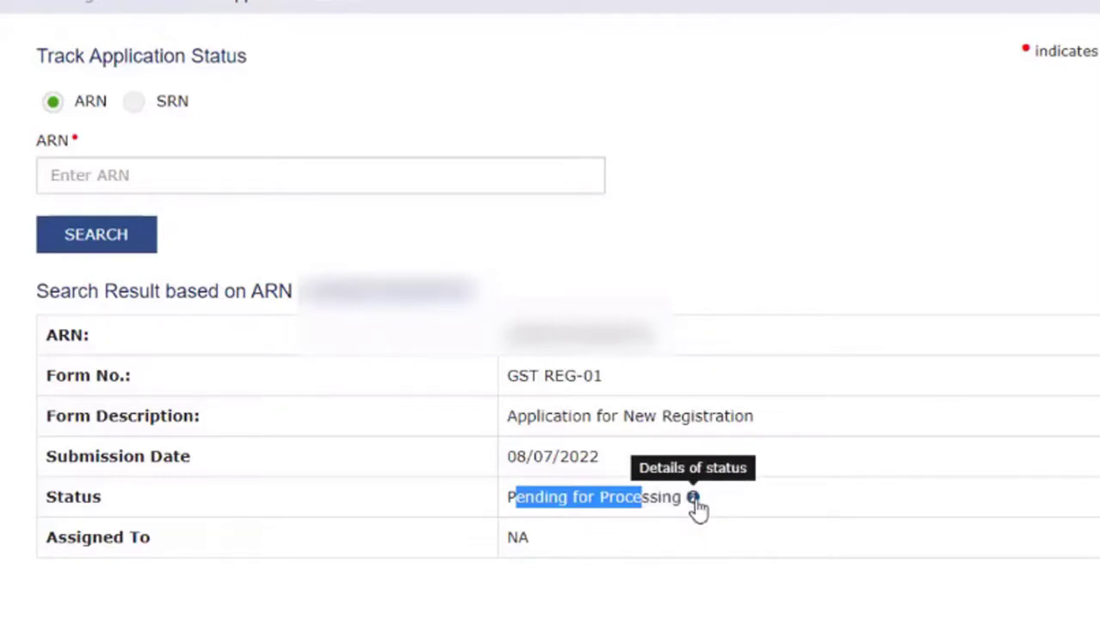
pyautogui.click(693, 497)
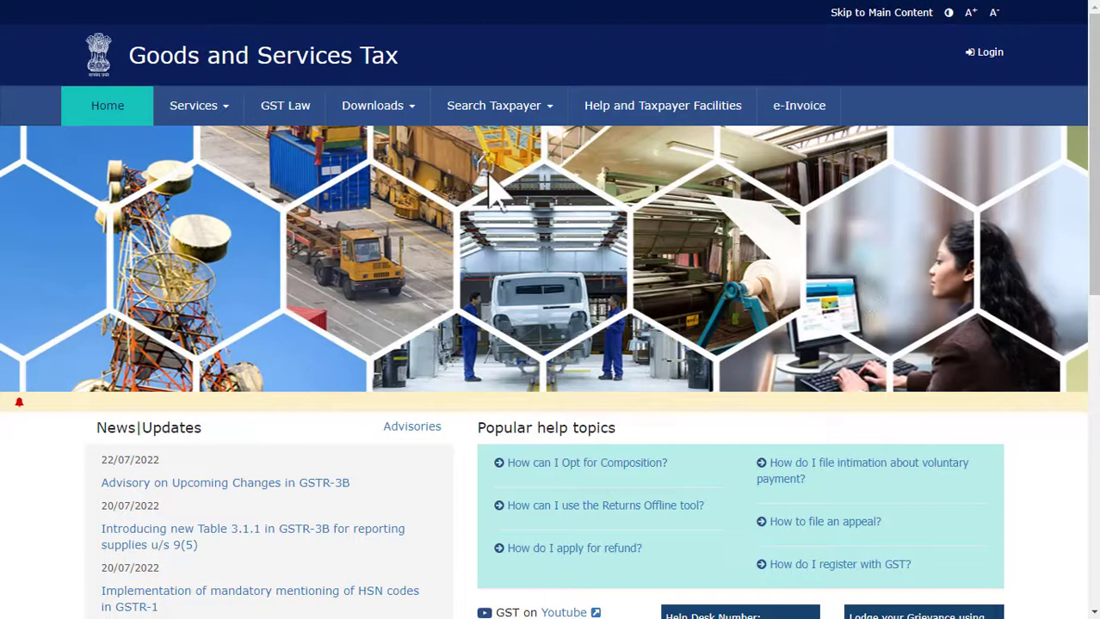
# Step: Open the login page of the GST portal
pyautogui.click(991, 55)
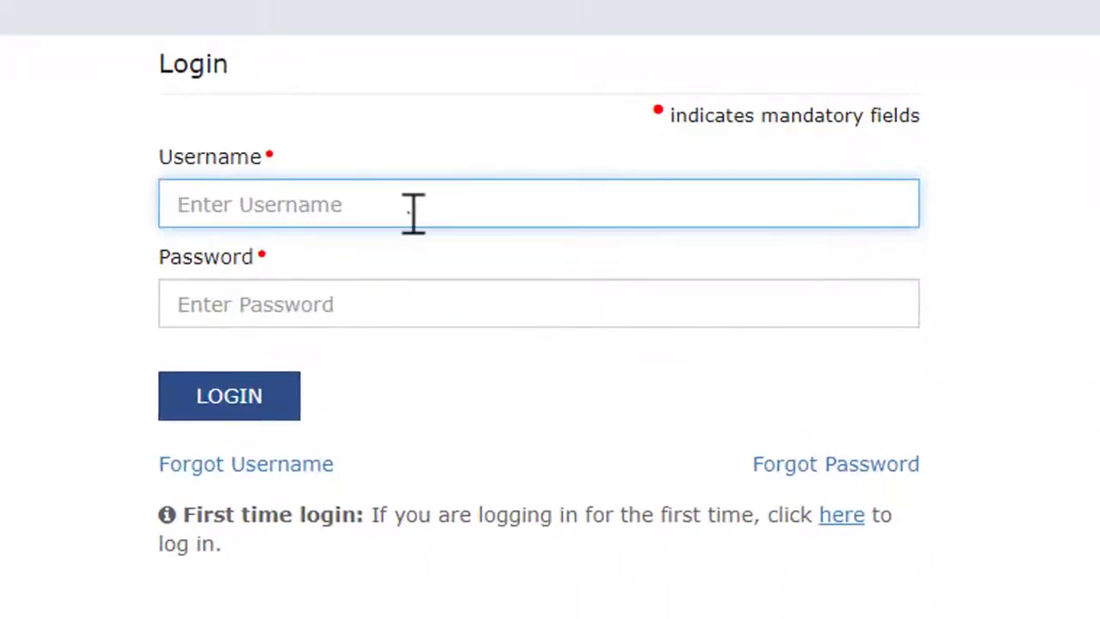